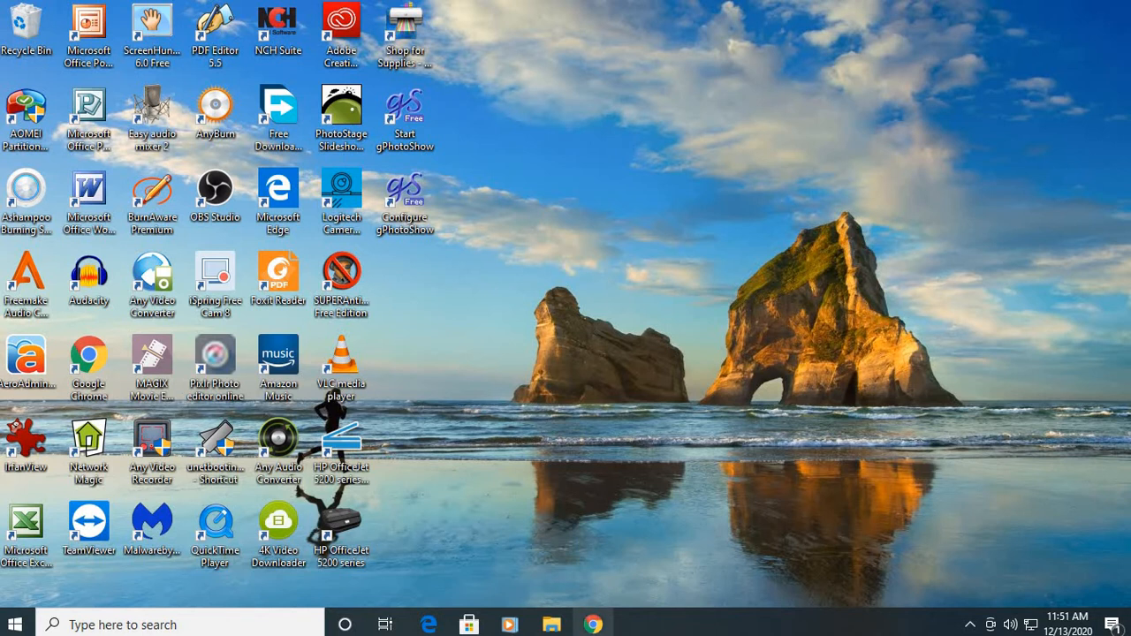
Open Google Chrome, go to sermon.net and open its Studio login page
{"action": "left_click", "coordinate": [593, 625]}
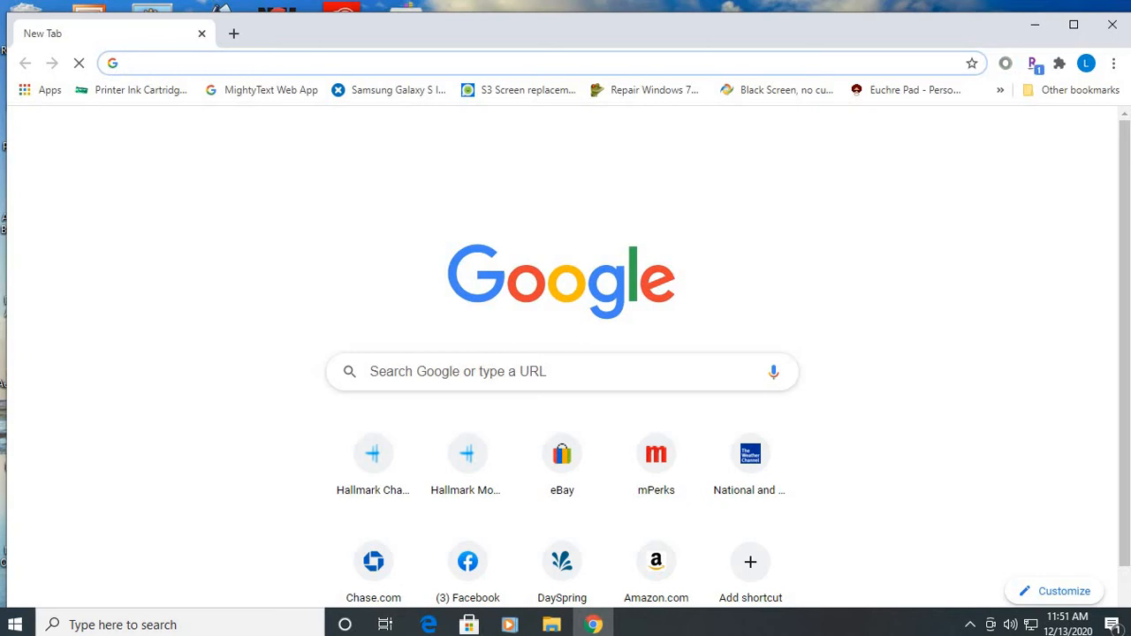
{"action": "type", "text": "sermon"}
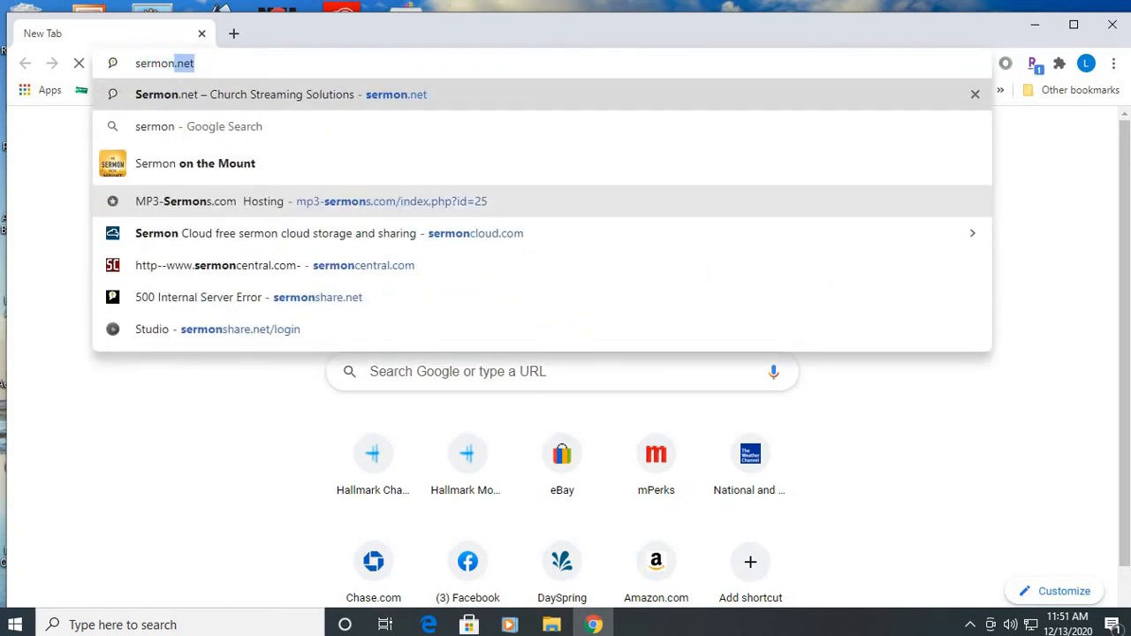
{"action": "type", "text": ".net"}
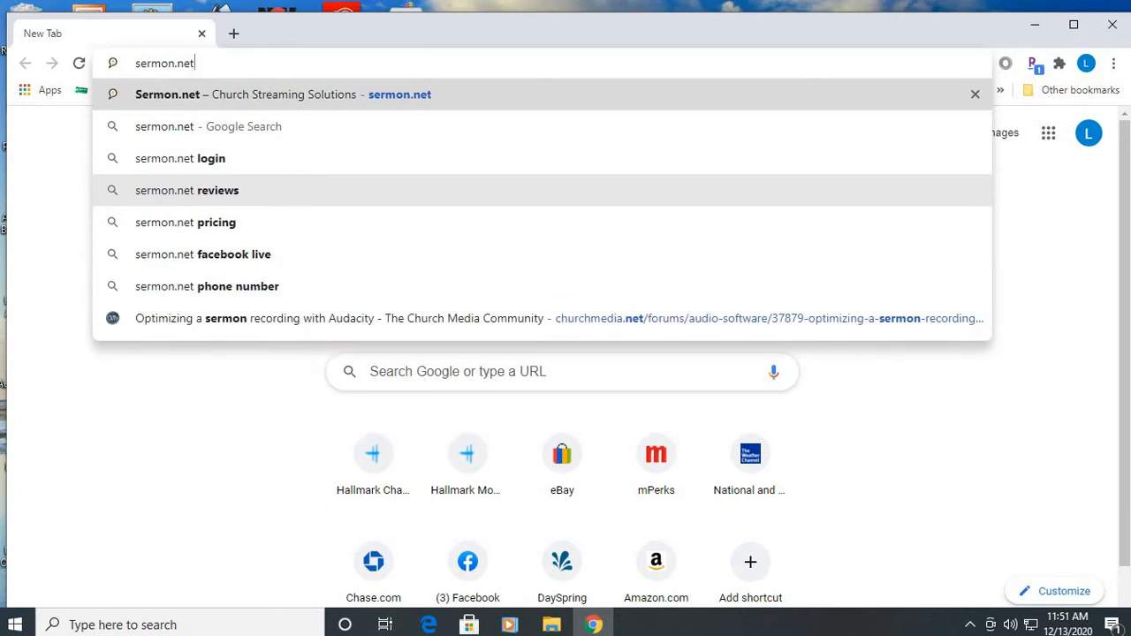
{"action": "key", "text": "Return"}
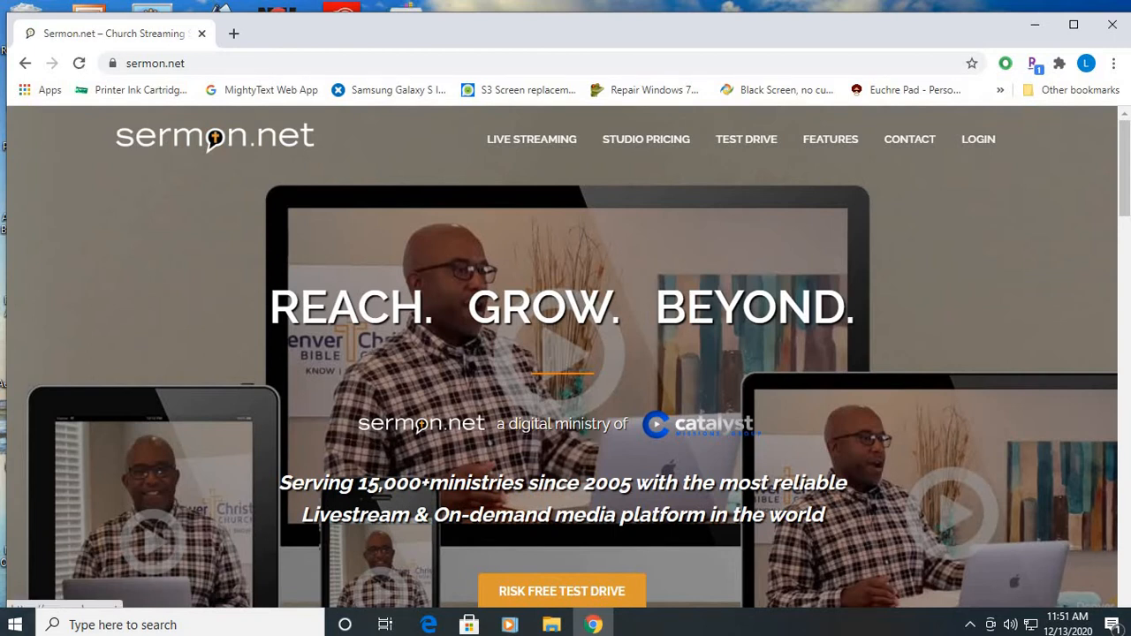
{"action": "left_click_drag", "start_coordinate": [619, 32], "coordinate": [615, 23]}
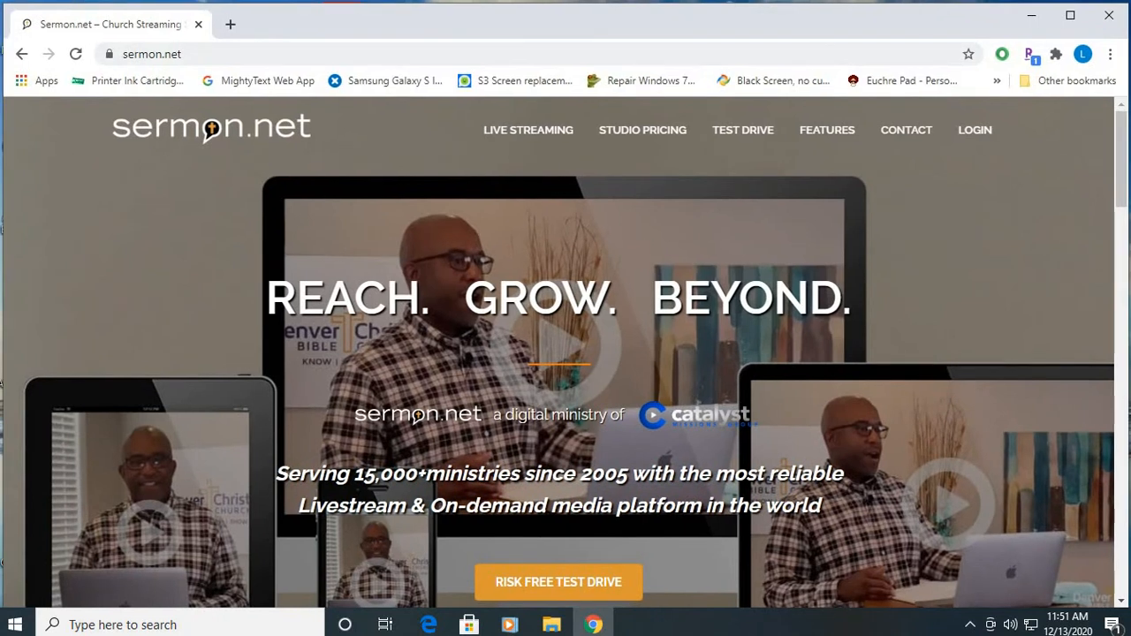
{"action": "left_click", "coordinate": [975, 129]}
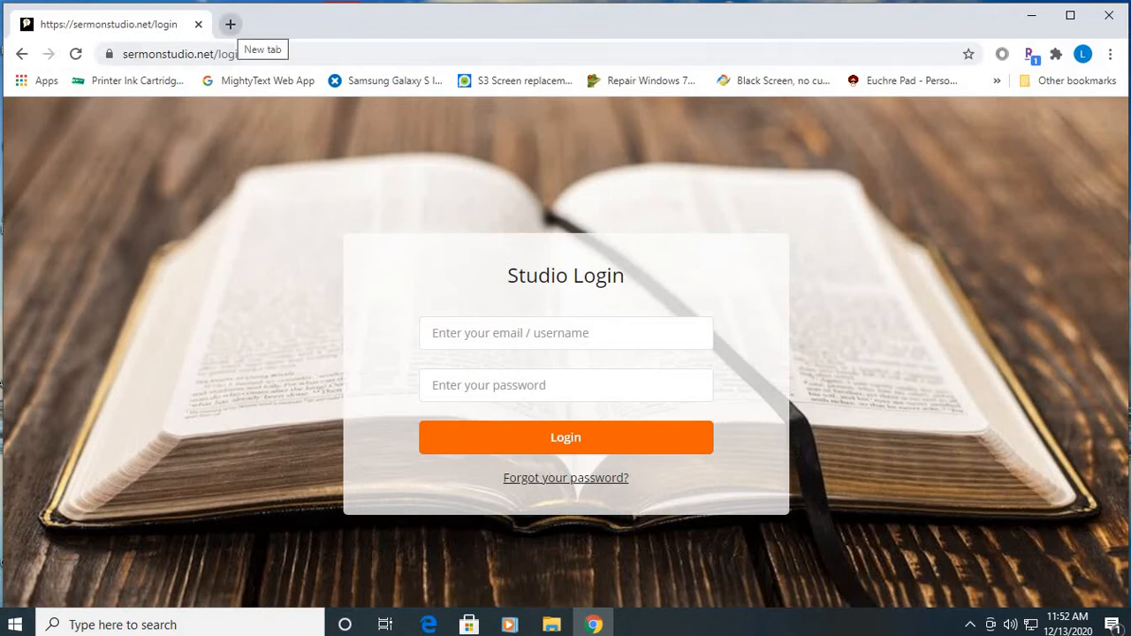
Go to wix.com in a new browser tab and open the First Baptist Church site for editing
{"action": "left_click", "coordinate": [230, 23]}
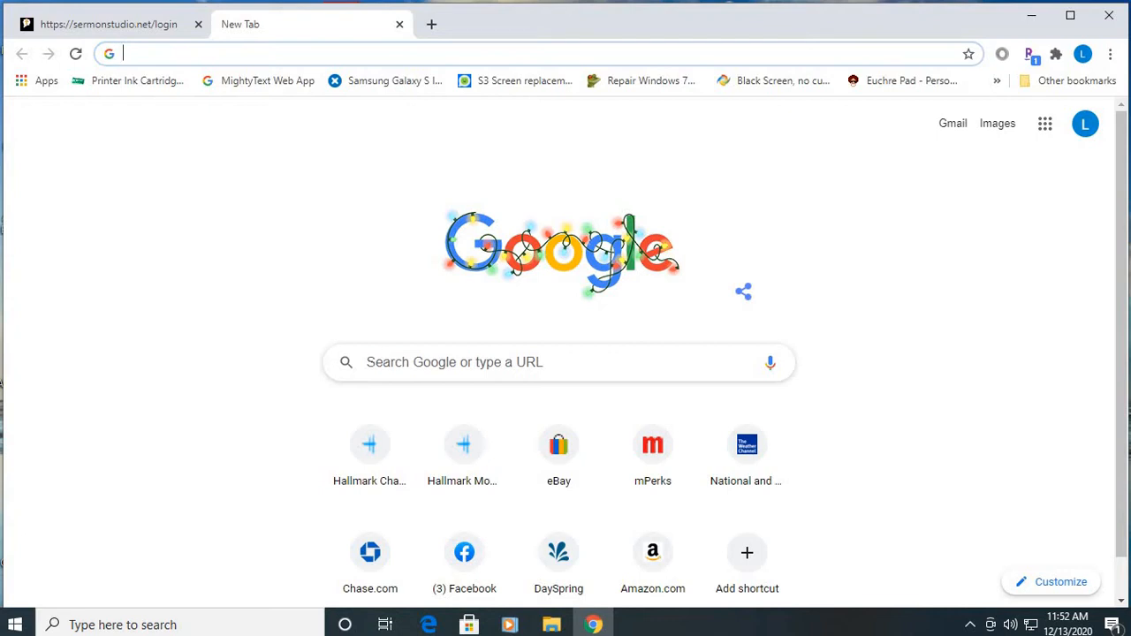
{"action": "type", "text": "wix"}
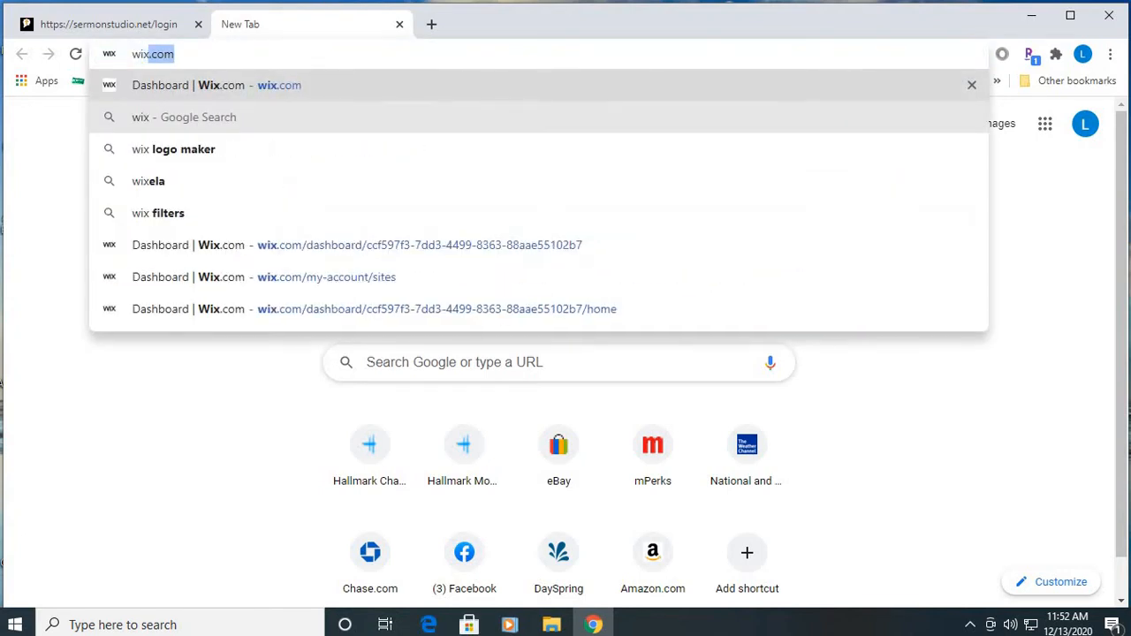
{"action": "type", "text": ".com"}
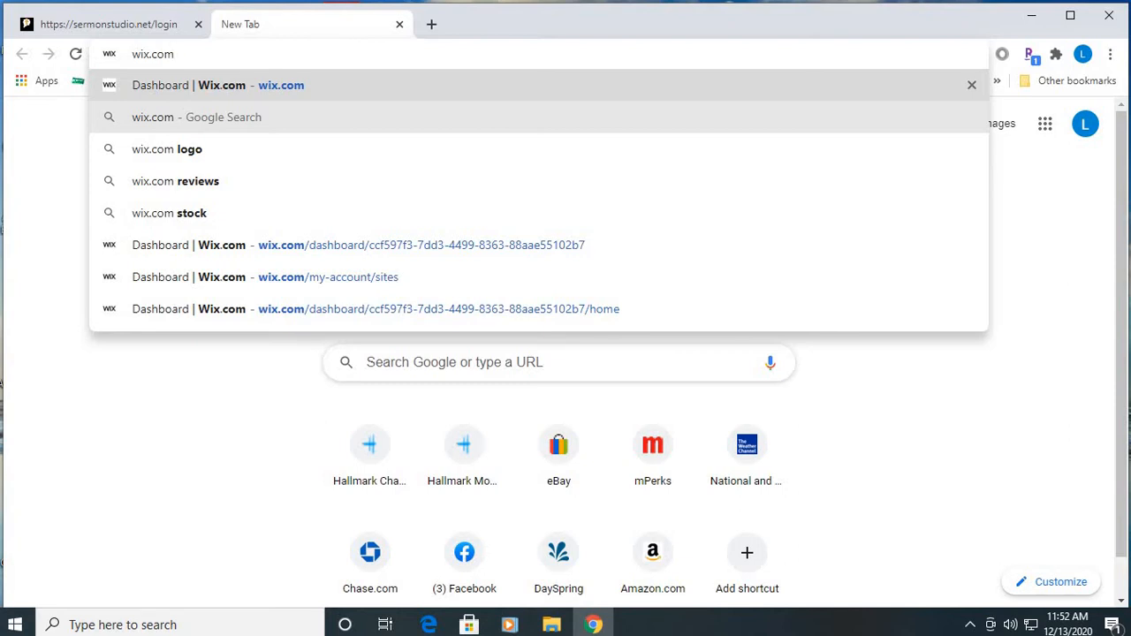
{"action": "key", "text": "Return"}
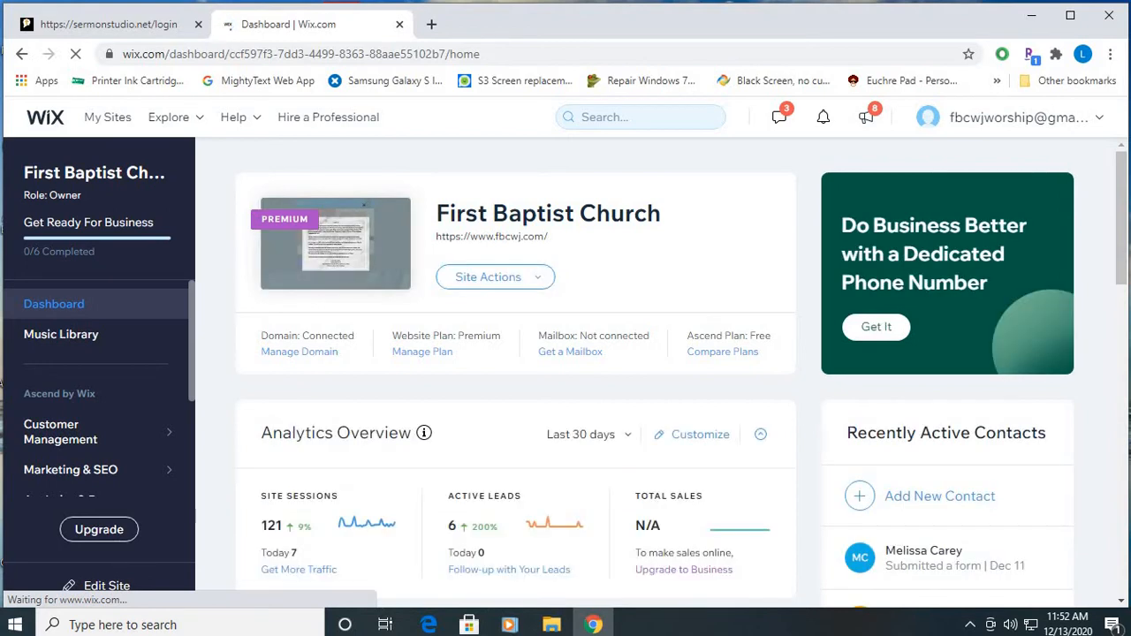
{"action": "left_click", "coordinate": [495, 277]}
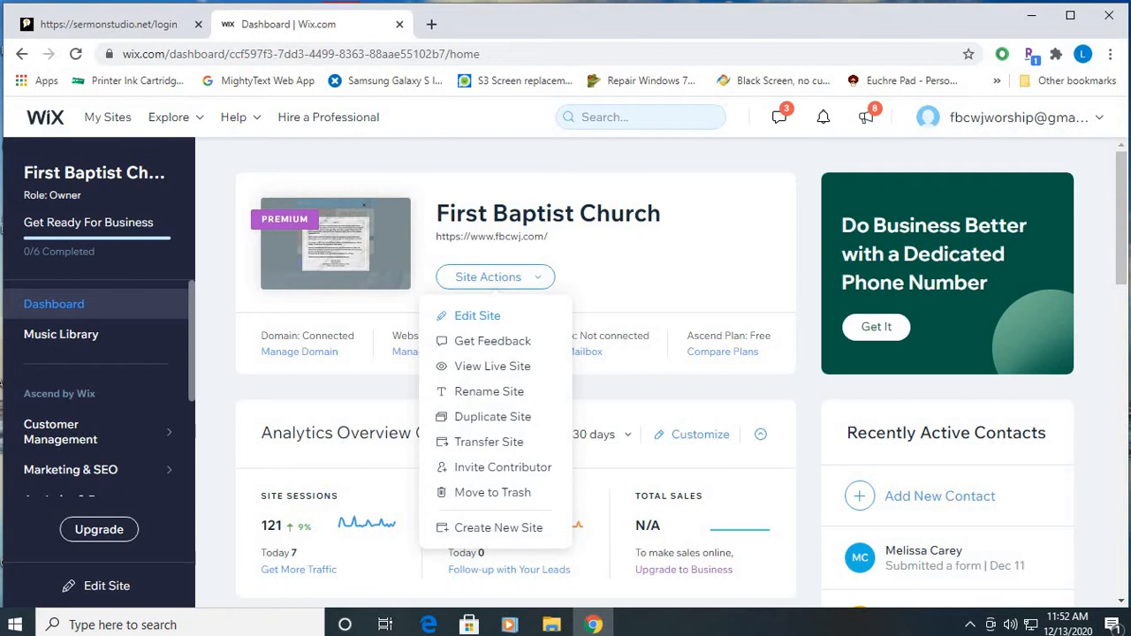
{"action": "left_click", "coordinate": [477, 316]}
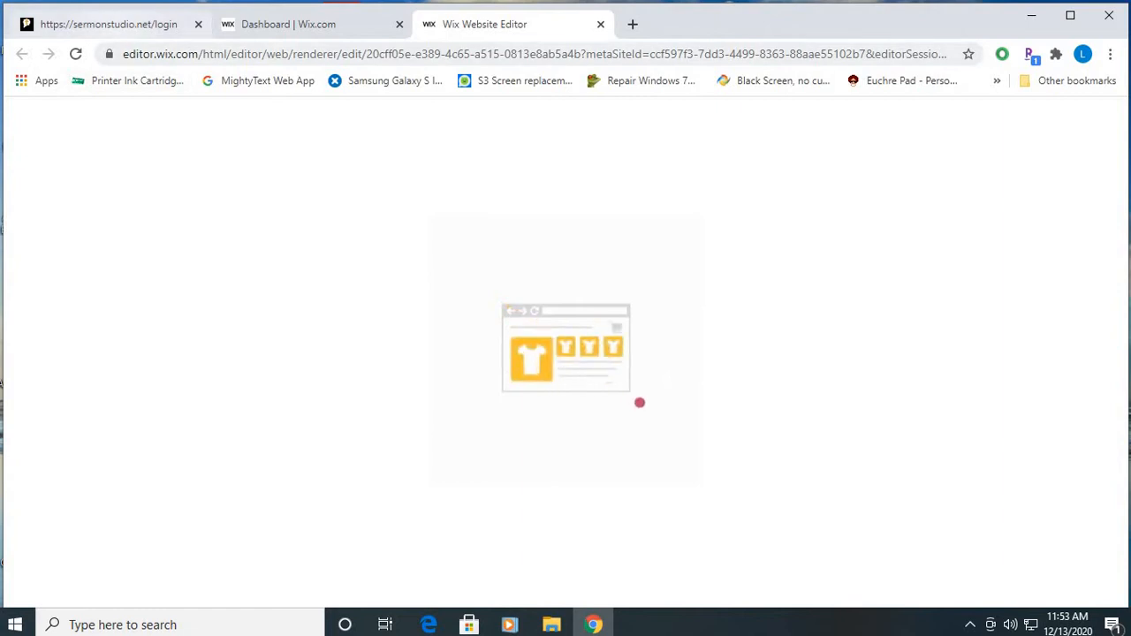
Return to the Sermon Studio site and open the Episode Archive in the Episode Manager
{"action": "left_click", "coordinate": [106, 24]}
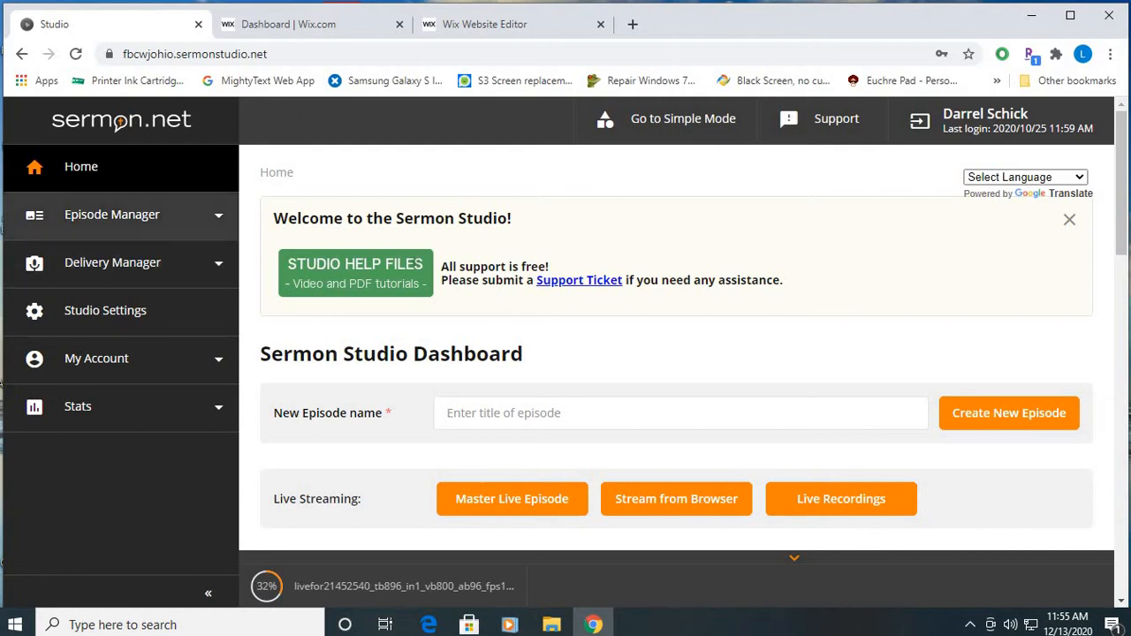
{"action": "left_click", "coordinate": [112, 214]}
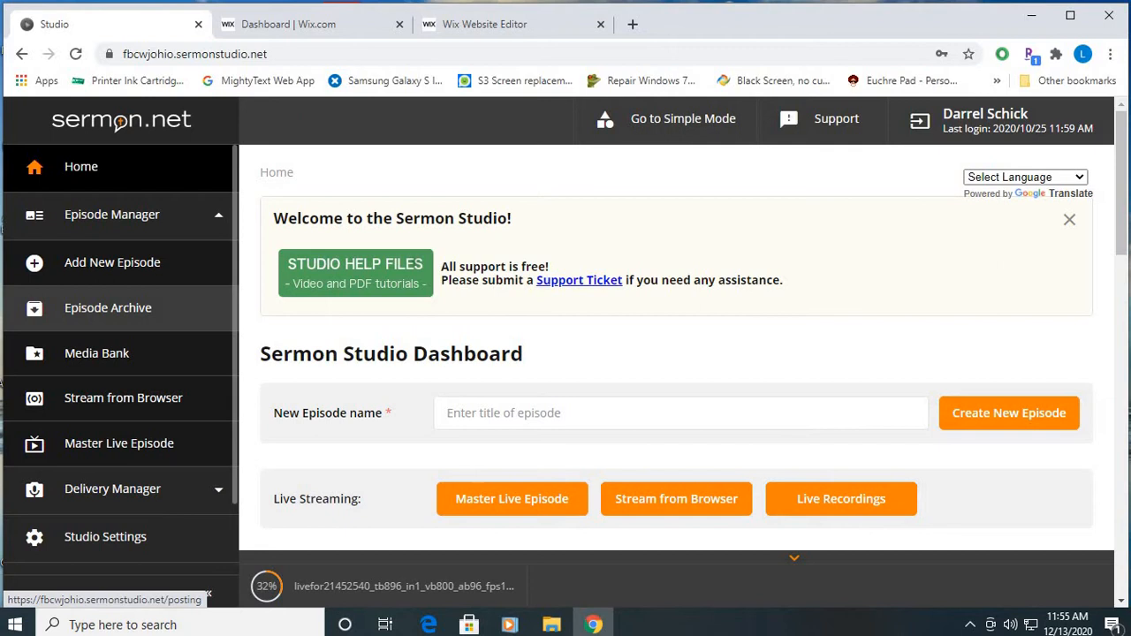
{"action": "left_click", "coordinate": [108, 307]}
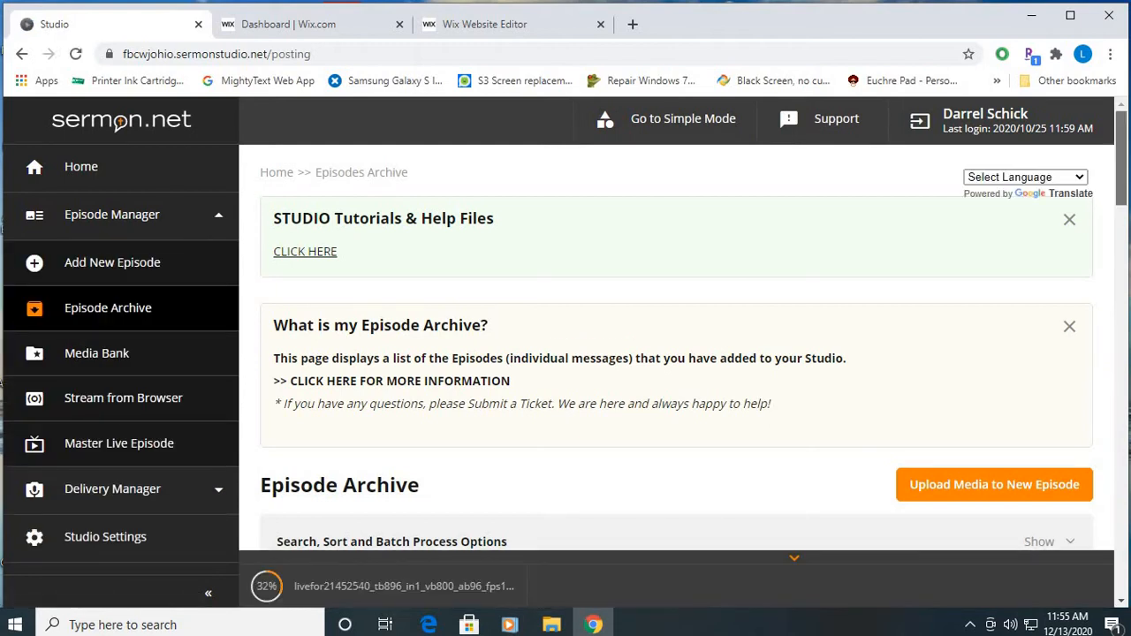
Permanently delete the Live episode dated 2020/12/13 10:44 AM from the Episode Archive
{"action": "scroll", "coordinate": [676, 344], "scroll_direction": "down", "scroll_amount": 2}
{"action": "scroll", "coordinate": [676, 345], "scroll_direction": "down", "scroll_amount": 3}
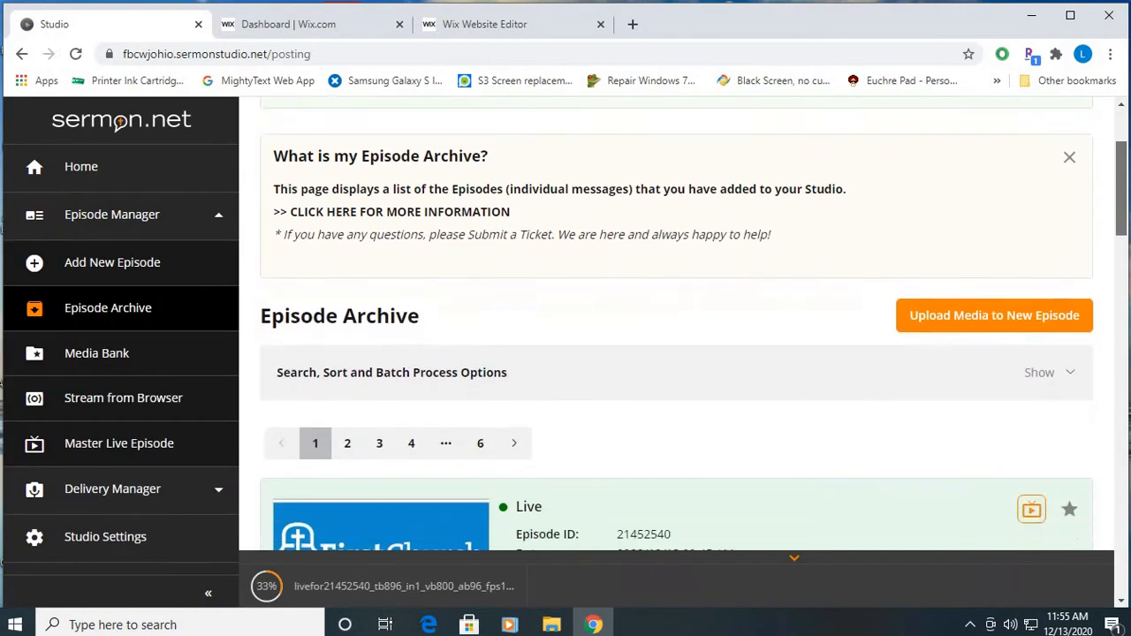
{"action": "scroll", "coordinate": [676, 345], "scroll_direction": "down", "scroll_amount": 3}
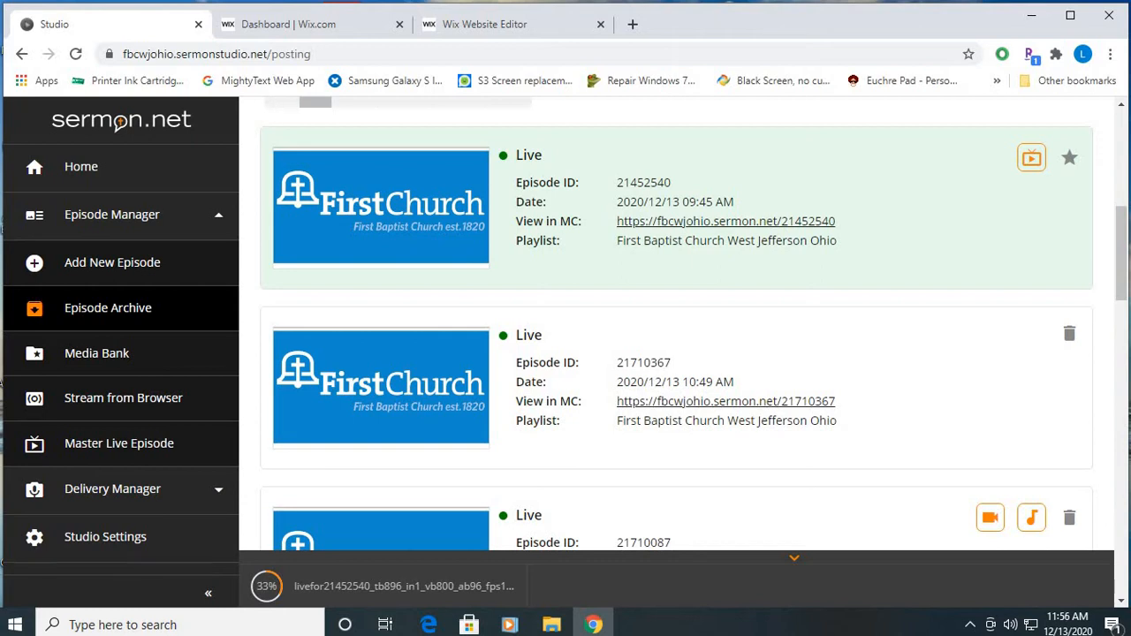
{"action": "scroll", "coordinate": [676, 325], "scroll_direction": "down", "scroll_amount": 1}
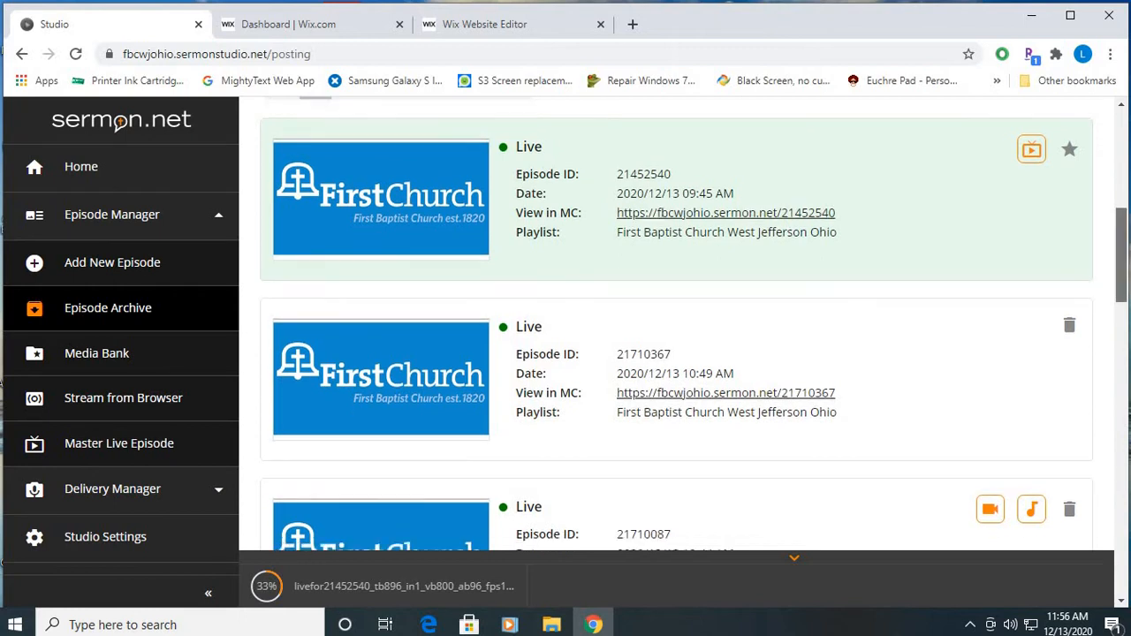
{"action": "scroll", "coordinate": [677, 325], "scroll_direction": "down", "scroll_amount": 1}
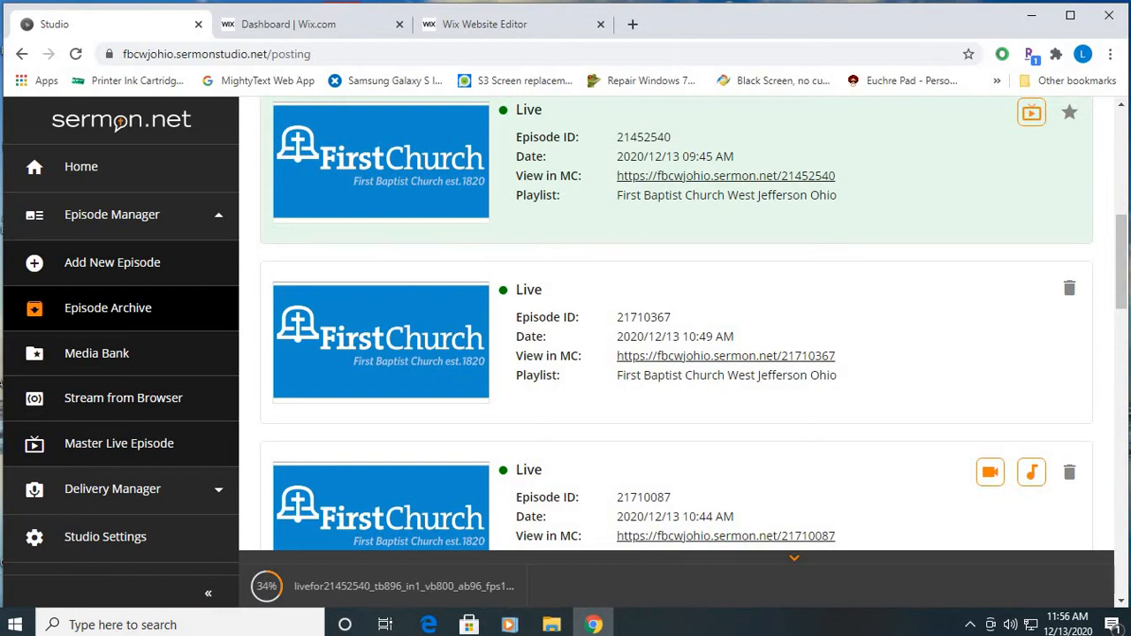
{"action": "scroll", "coordinate": [676, 322], "scroll_direction": "down", "scroll_amount": 1}
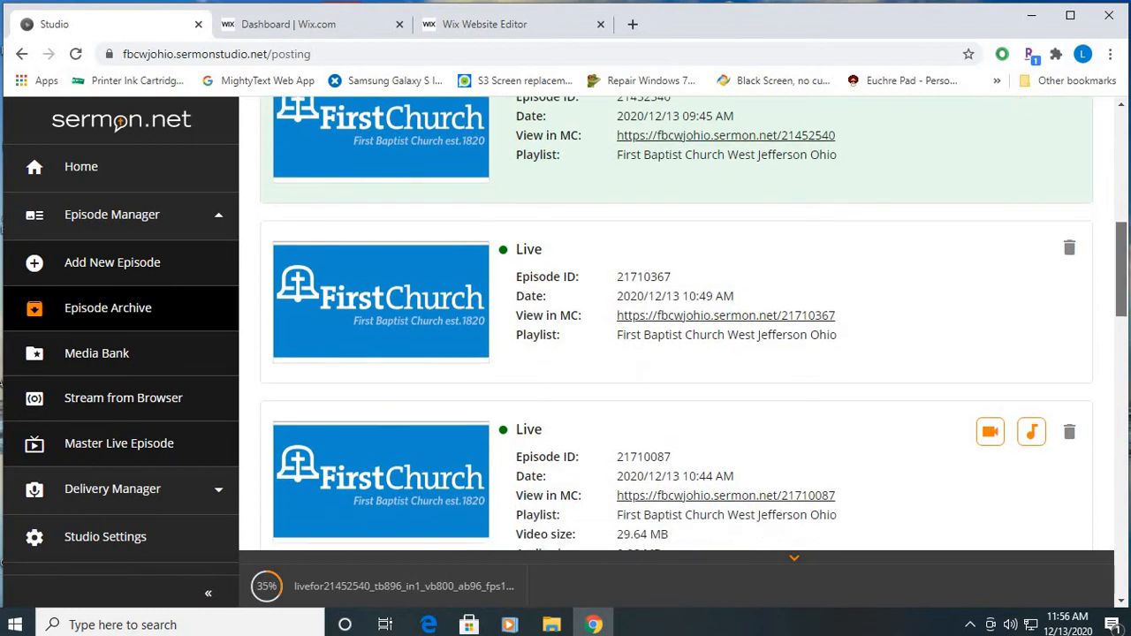
{"action": "scroll", "coordinate": [725, 433], "scroll_direction": "down", "scroll_amount": 1}
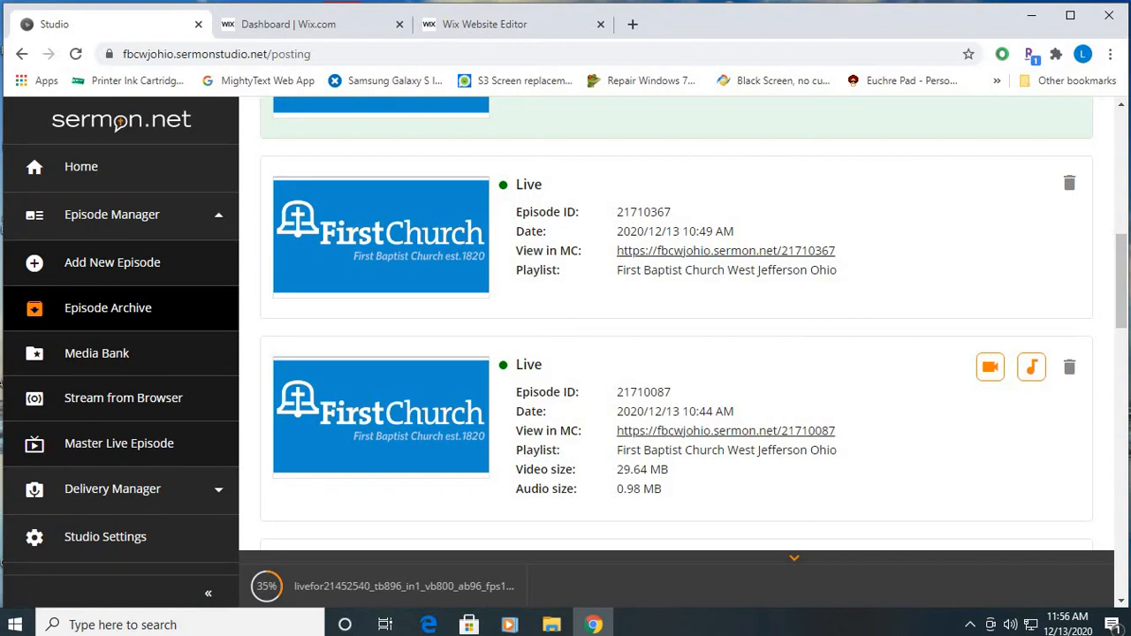
{"action": "scroll", "coordinate": [693, 327], "scroll_direction": "down", "scroll_amount": 1}
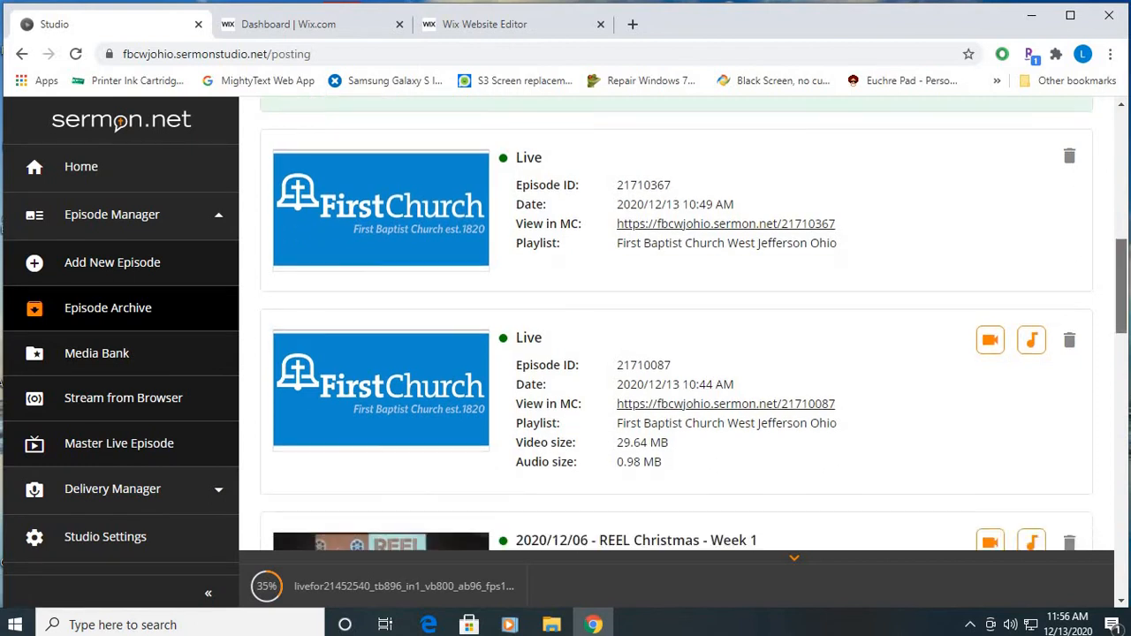
{"action": "scroll", "coordinate": [694, 327], "scroll_direction": "down", "scroll_amount": 1}
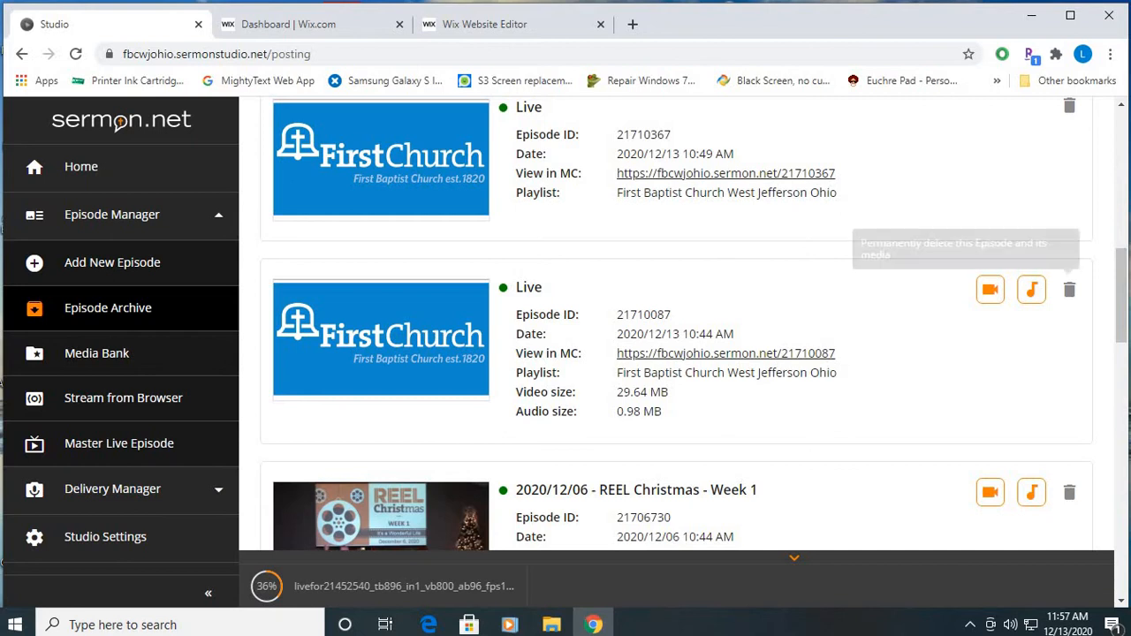
{"action": "left_click", "coordinate": [1070, 290]}
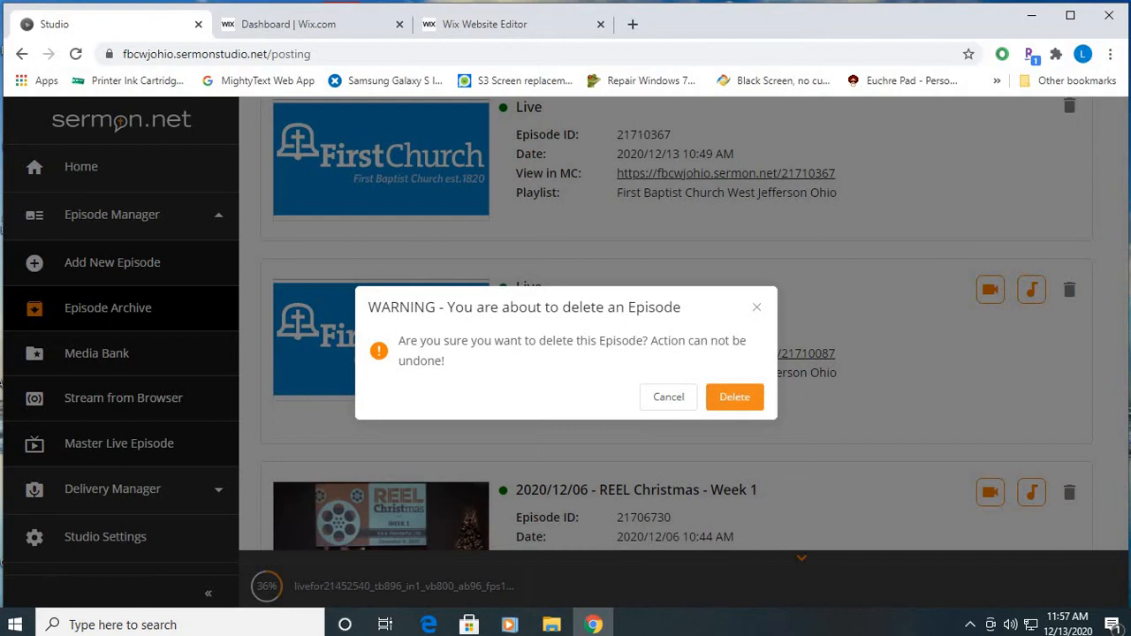
{"action": "left_click", "coordinate": [734, 397]}
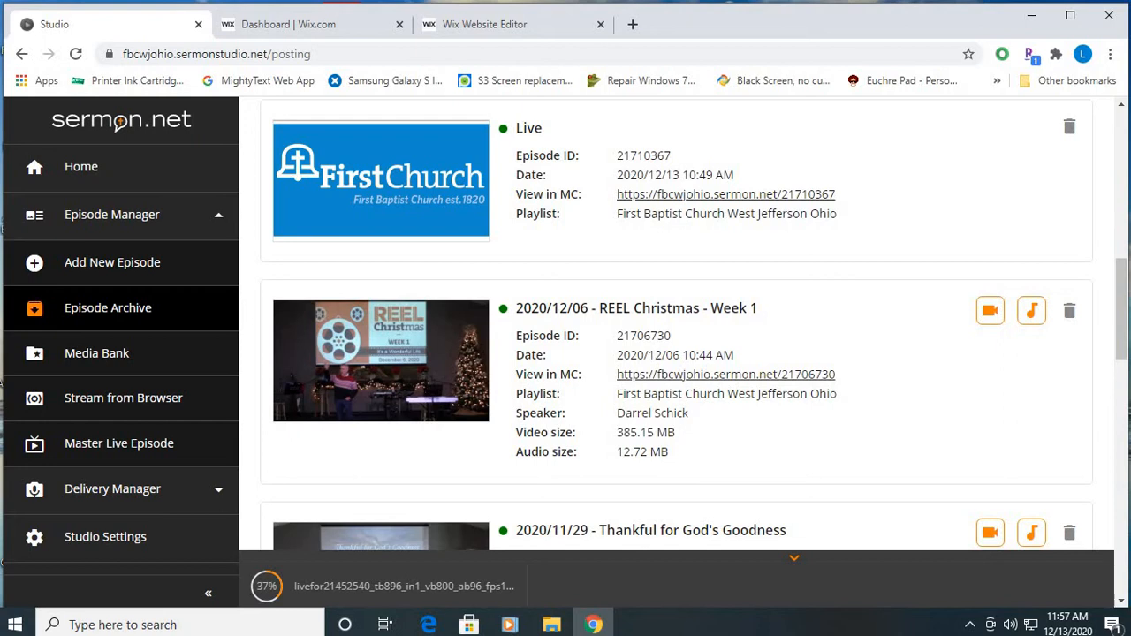
{"action": "left_click_drag", "start_coordinate": [1122, 310], "coordinate": [1121, 288]}
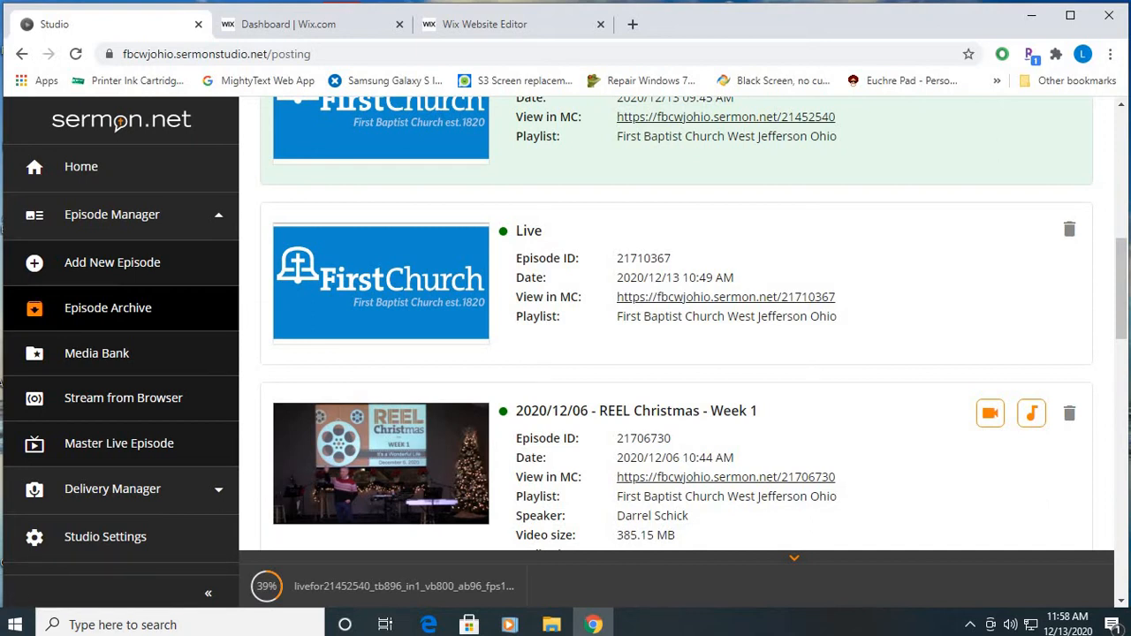
{"action": "scroll", "coordinate": [726, 478], "scroll_direction": "down", "scroll_amount": 3}
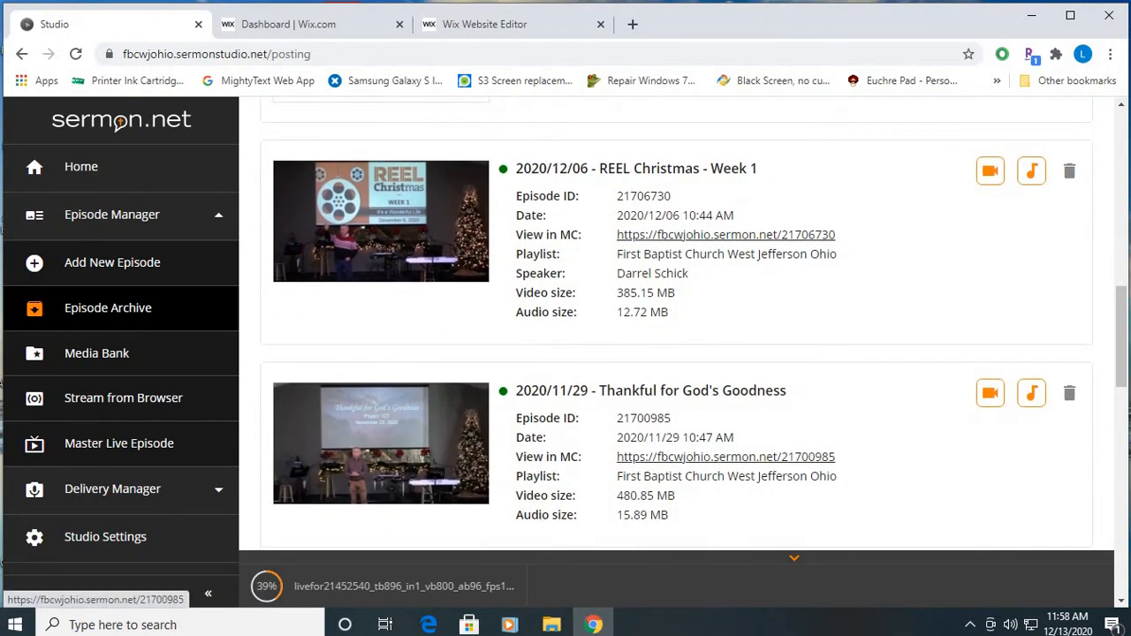
{"action": "left_click_drag", "start_coordinate": [1121, 336], "coordinate": [1121, 268]}
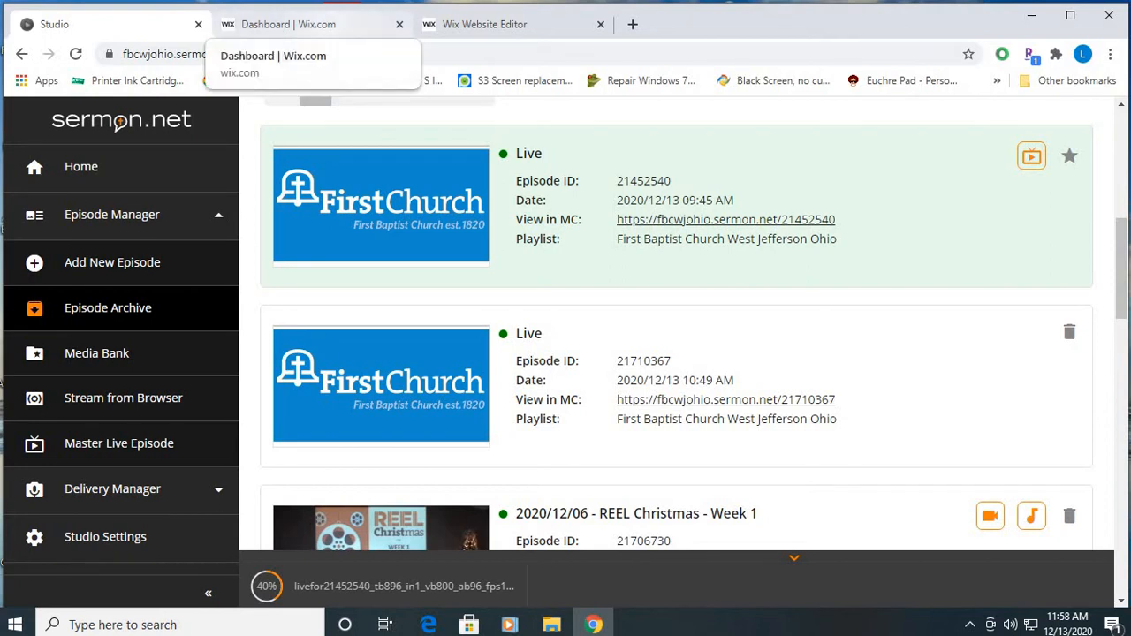
Switch to the Wix dashboard and open the First Baptist Church site in the website editor
{"action": "left_click", "coordinate": [292, 24]}
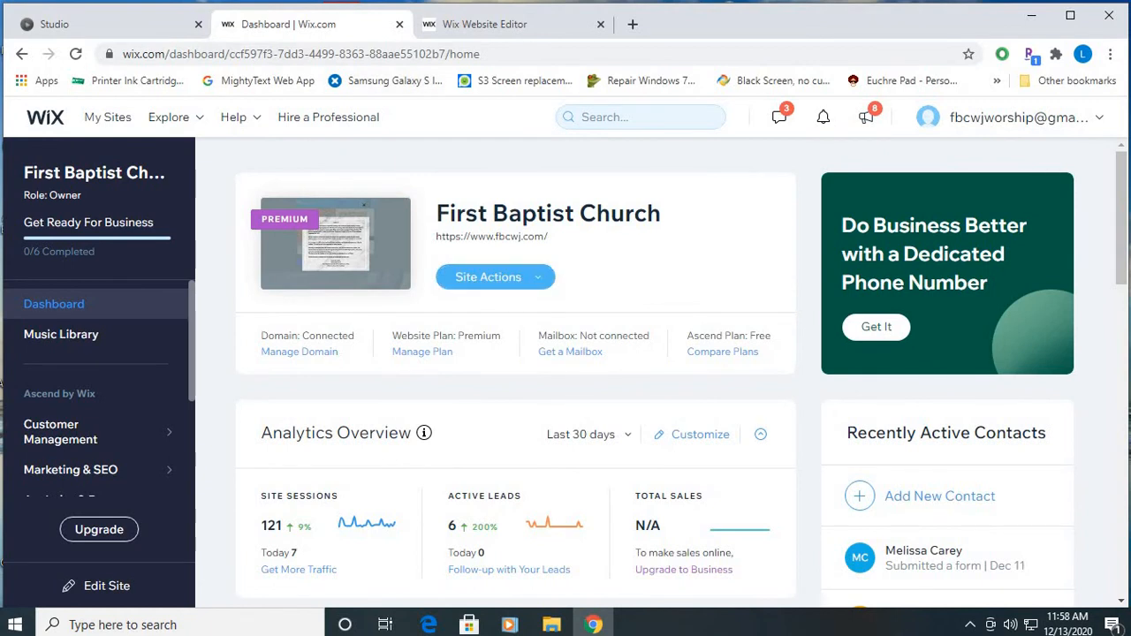
{"action": "left_click", "coordinate": [488, 277]}
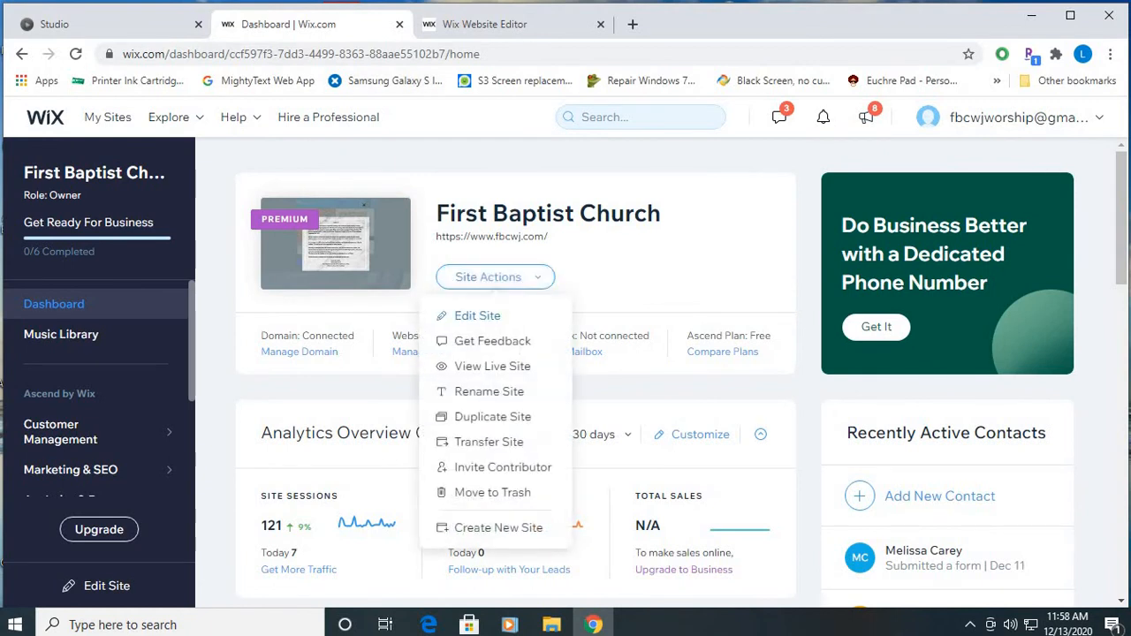
{"action": "left_click", "coordinate": [485, 317]}
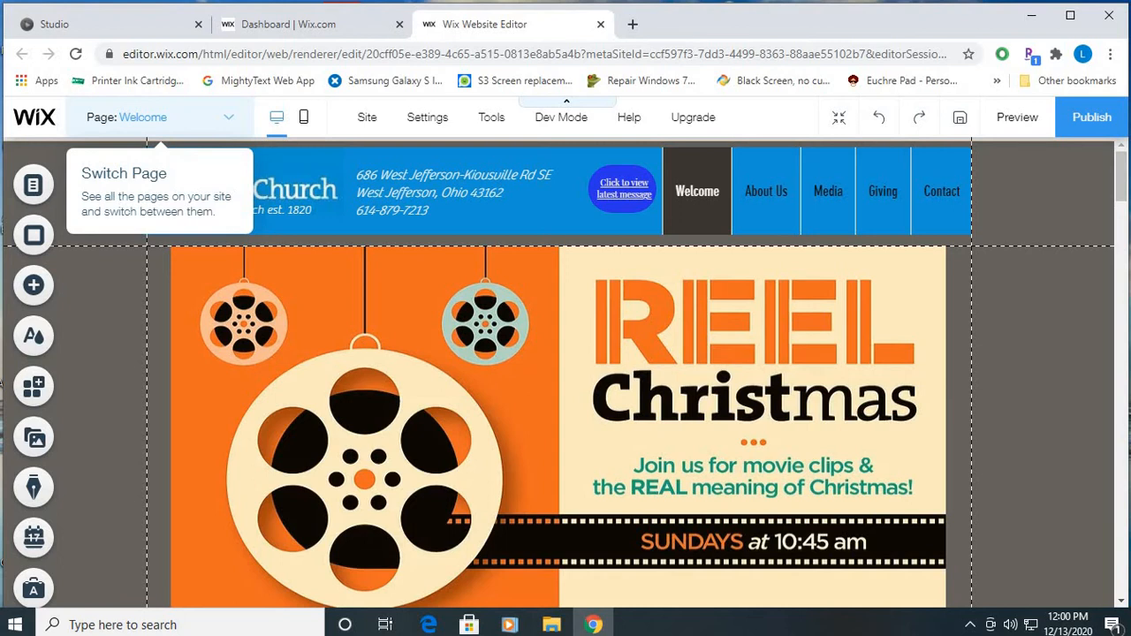
Switch the editor to the Latest Message Video page and bring its embedded HTML video player into view
{"action": "left_click", "coordinate": [141, 117]}
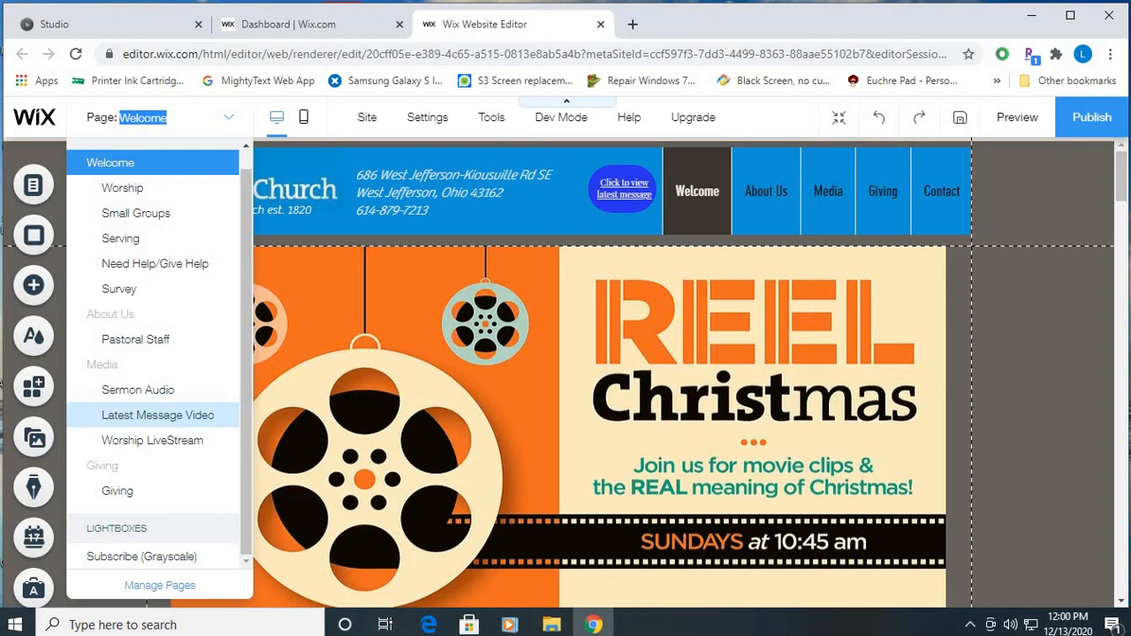
{"action": "left_click", "coordinate": [157, 415]}
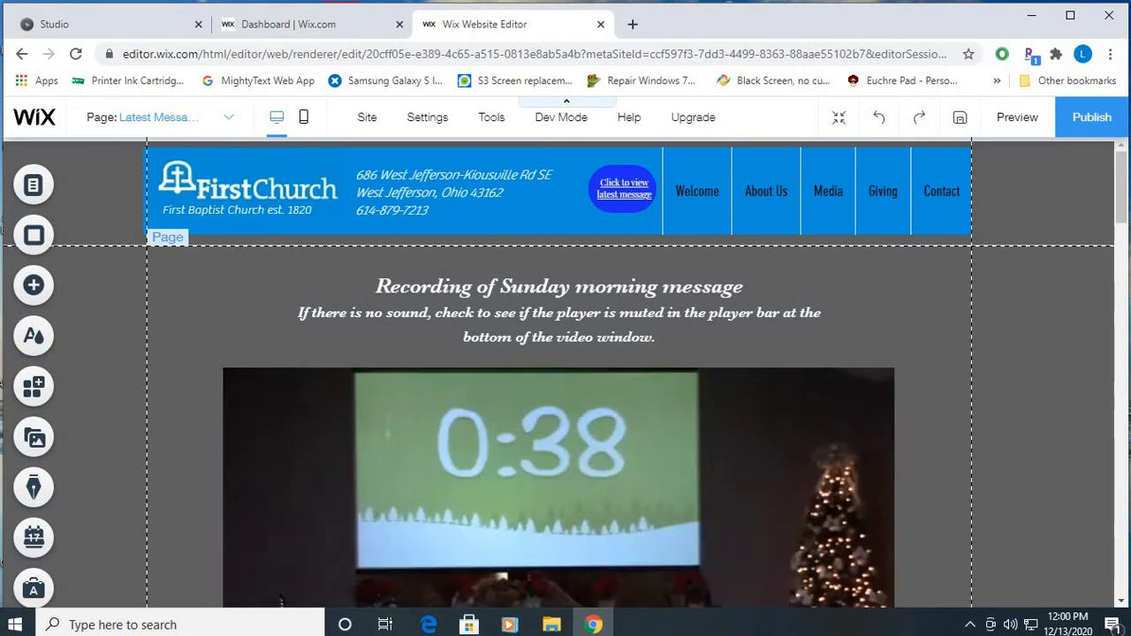
{"action": "scroll", "coordinate": [280, 601], "scroll_direction": "down", "scroll_amount": 2}
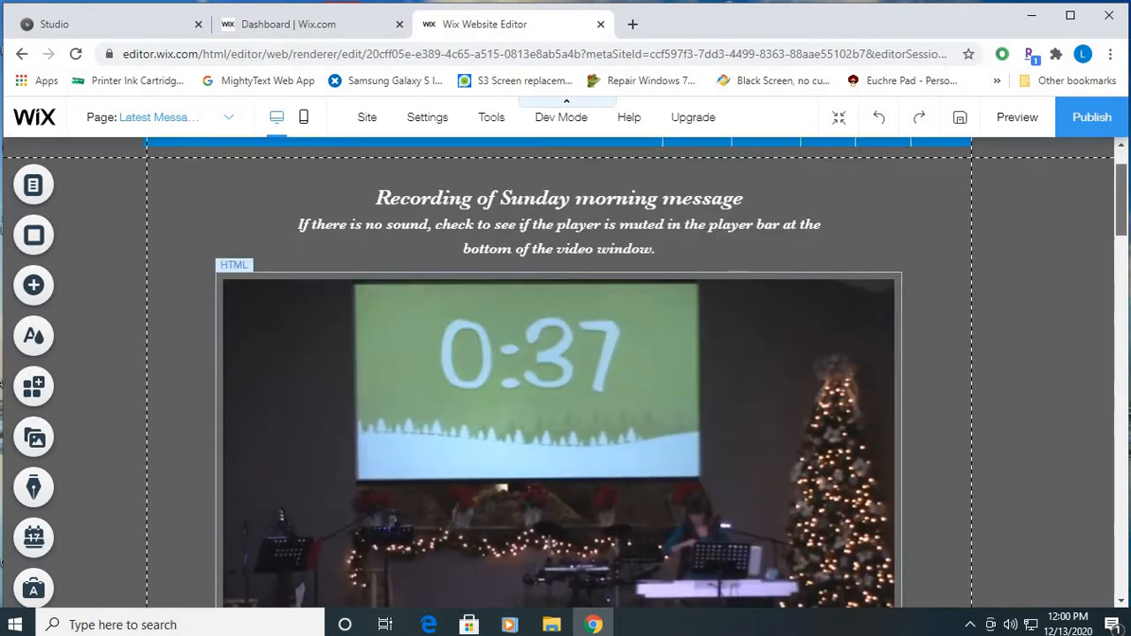
{"action": "scroll", "coordinate": [281, 601], "scroll_direction": "down", "scroll_amount": 2}
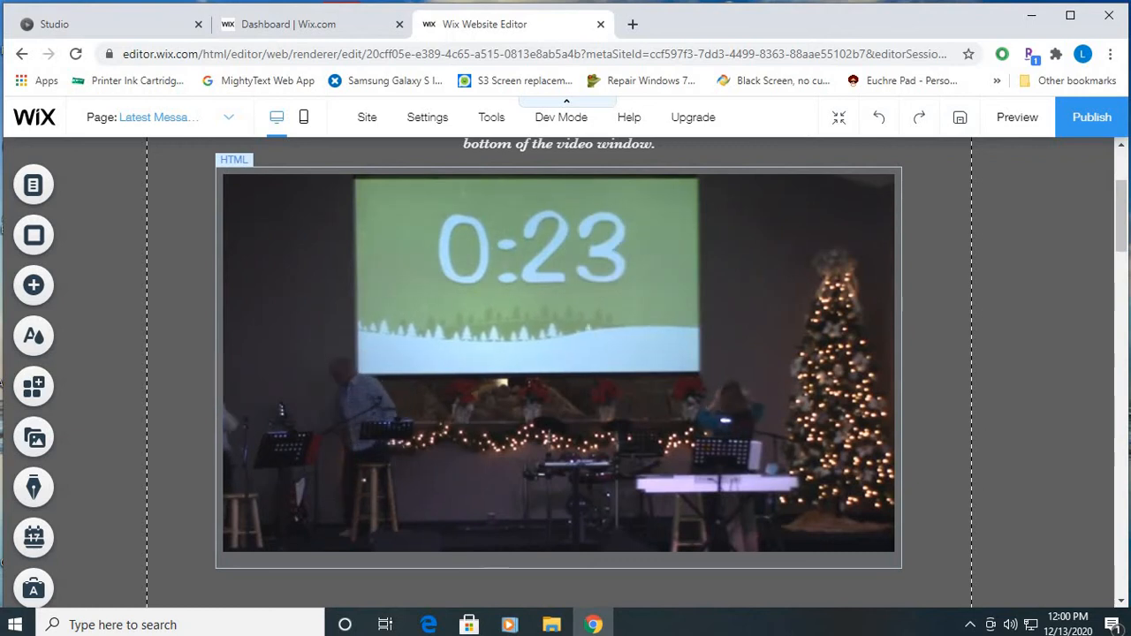
Open the settings of the embedded HTML video player and locate the iframe video address in its code
{"action": "left_click", "coordinate": [559, 367]}
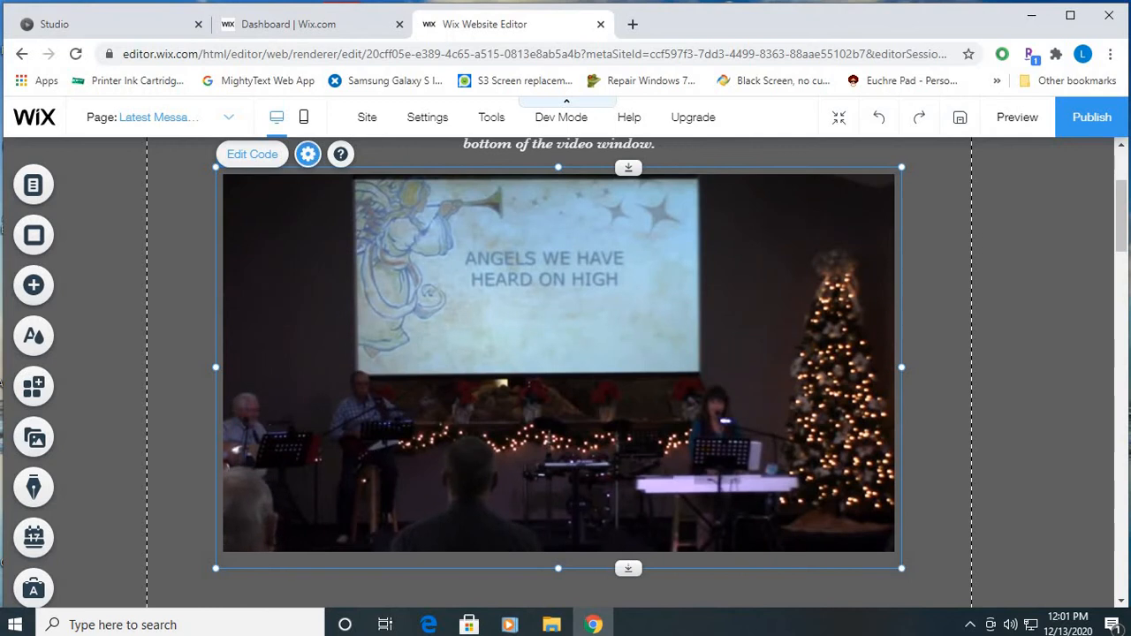
{"action": "left_click", "coordinate": [308, 153]}
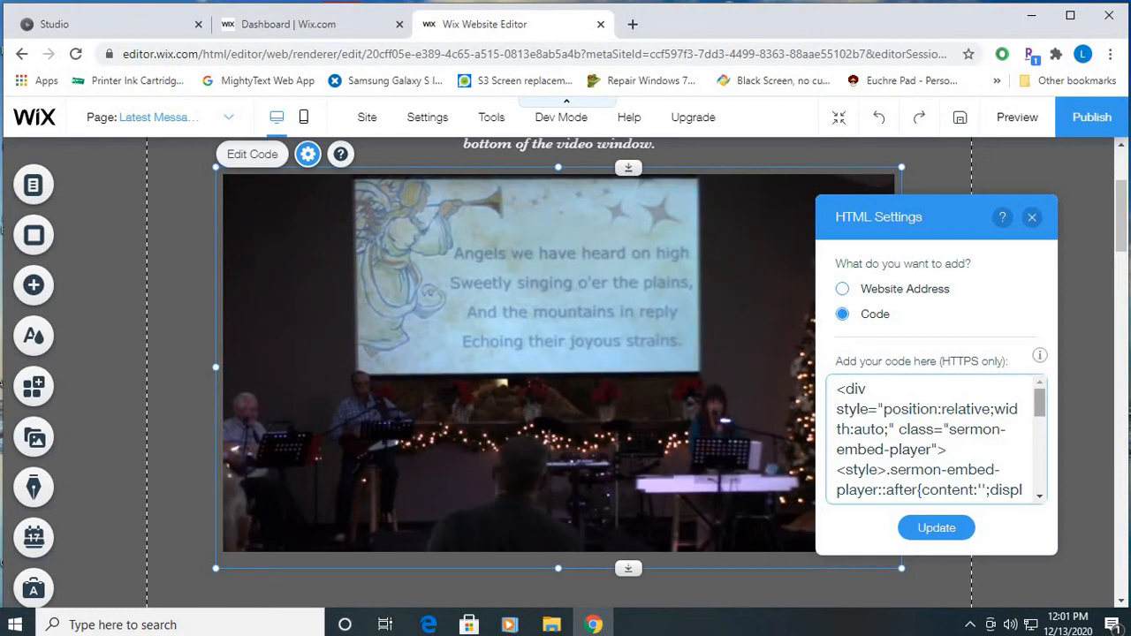
{"action": "scroll", "coordinate": [937, 440], "scroll_direction": "down", "scroll_amount": 1}
{"action": "scroll", "coordinate": [937, 440], "scroll_direction": "down", "scroll_amount": 5}
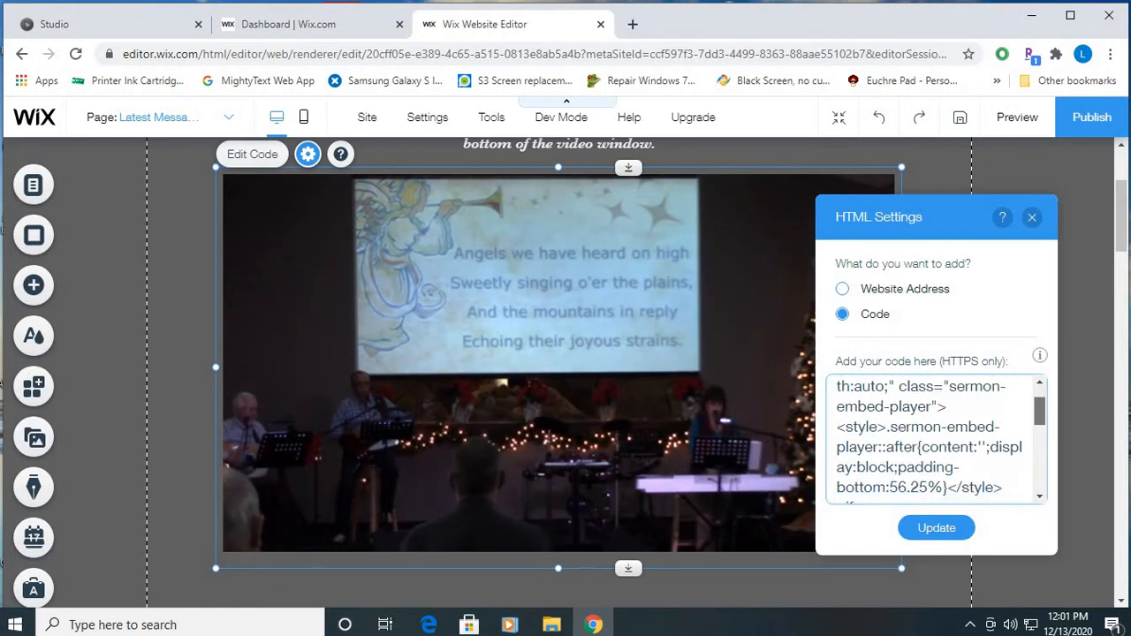
{"action": "scroll", "coordinate": [937, 440], "scroll_direction": "down", "scroll_amount": 2}
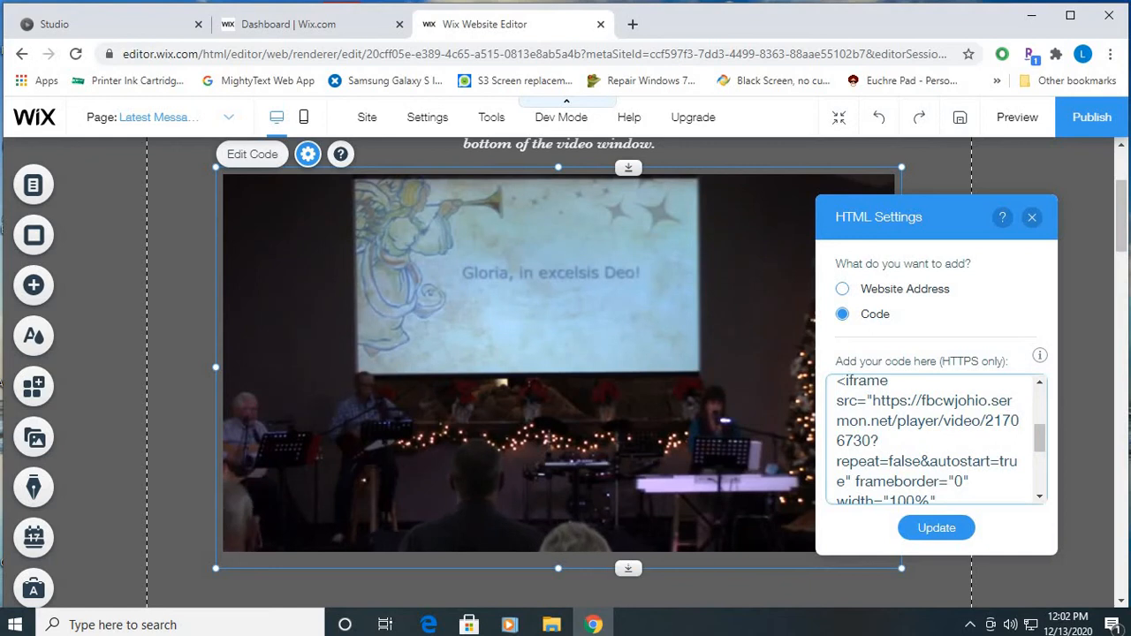
Replace the episode ID in the iframe video address with 21710367, update the embedded player and close its settings
{"action": "left_click", "coordinate": [1011, 420]}
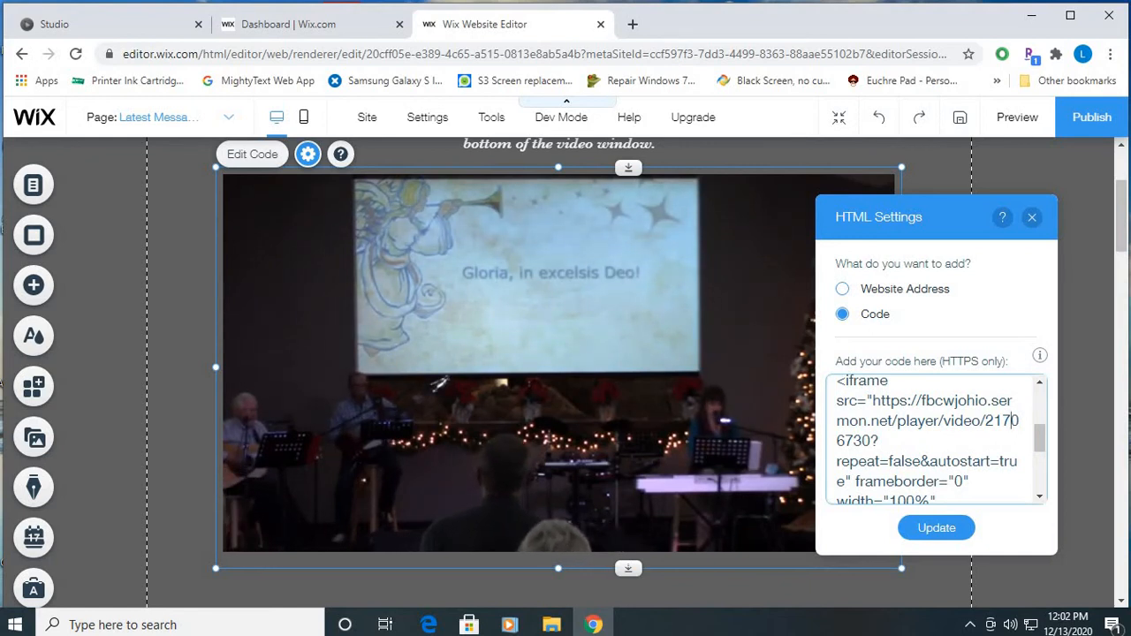
{"action": "type", "text": "10"}
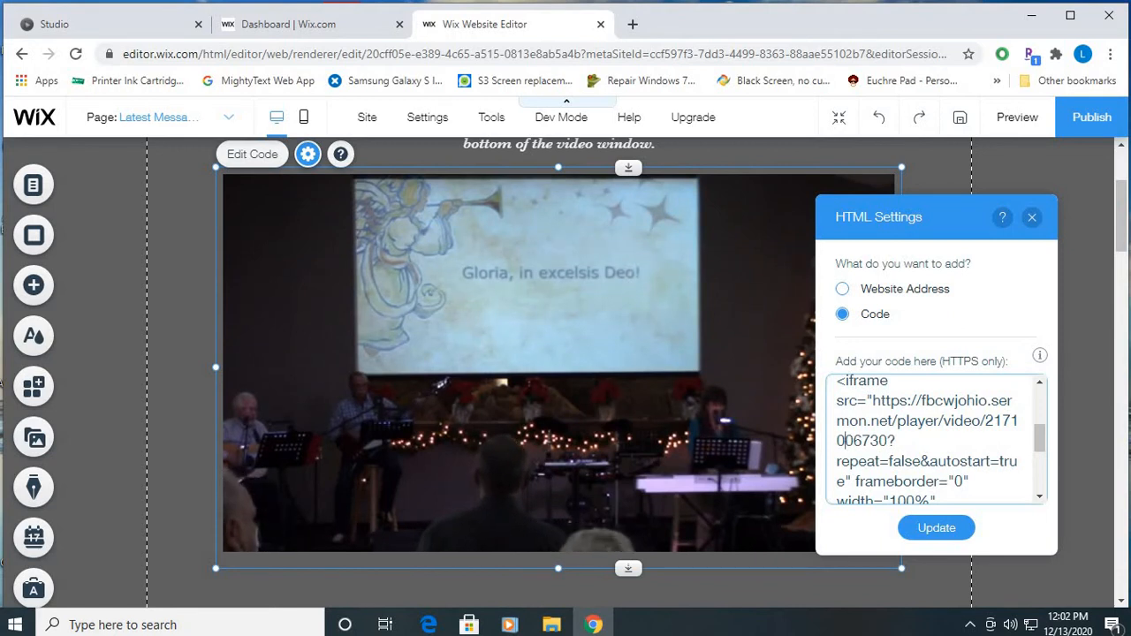
{"action": "type", "text": "367"}
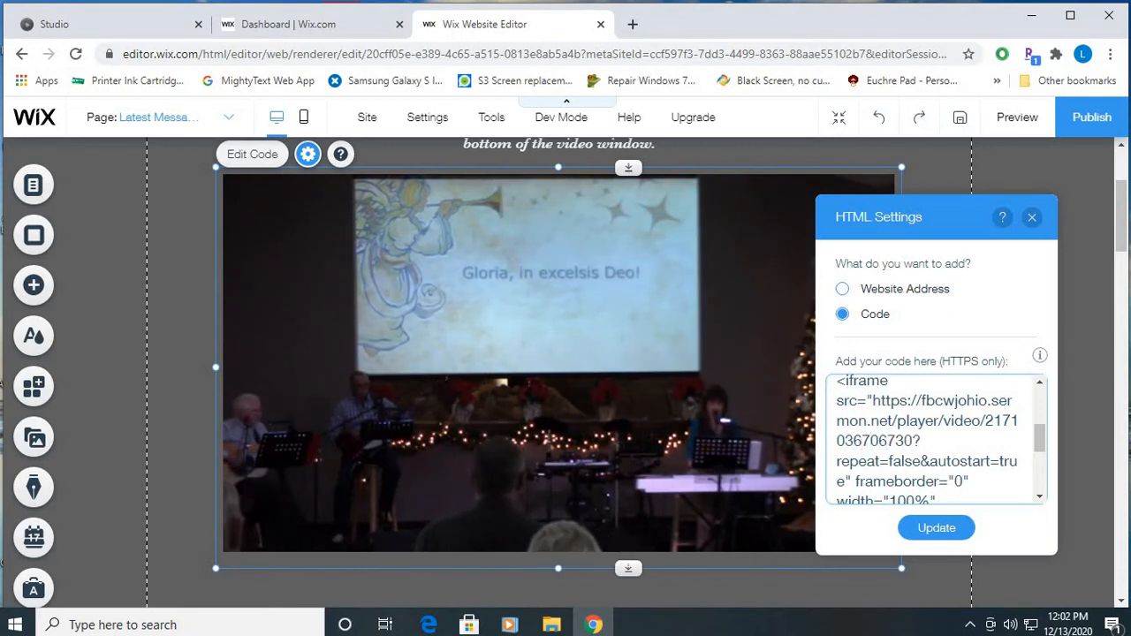
{"action": "key", "text": "Delete"}
{"action": "key", "text": "Delete"}
{"action": "key", "text": "Delete"}
{"action": "key", "text": "Delete"}
{"action": "key", "text": "Delete"}
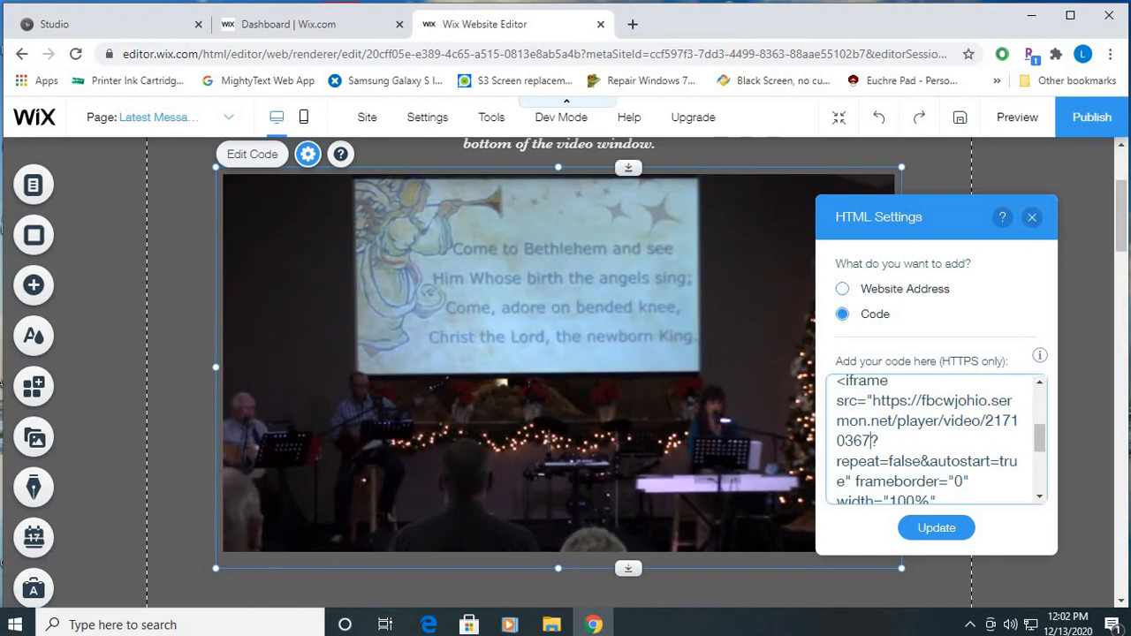
{"action": "left_click", "coordinate": [937, 528]}
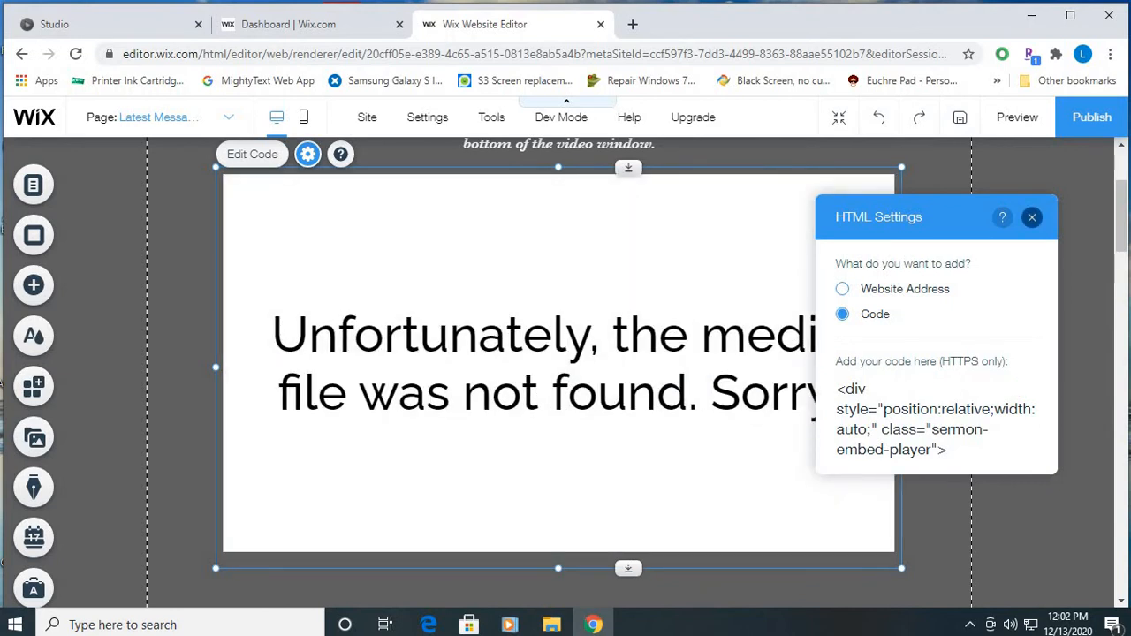
{"action": "left_click", "coordinate": [1032, 217]}
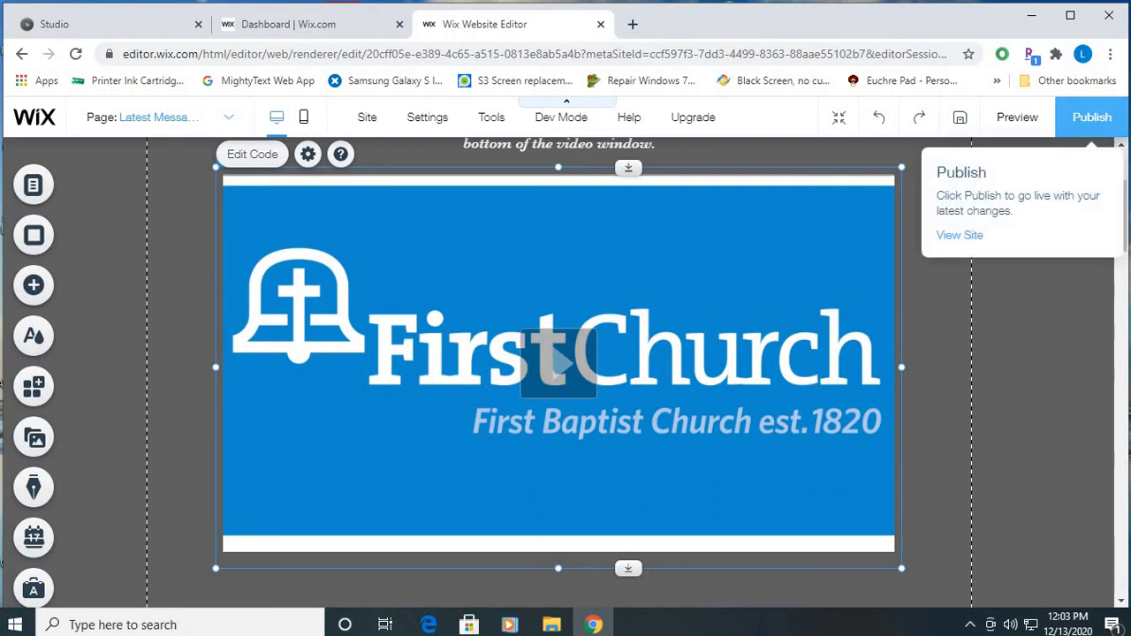
Publish the site from the desktop view and again from the mobile view, dismissing each confirmation
{"action": "left_click", "coordinate": [1092, 118]}
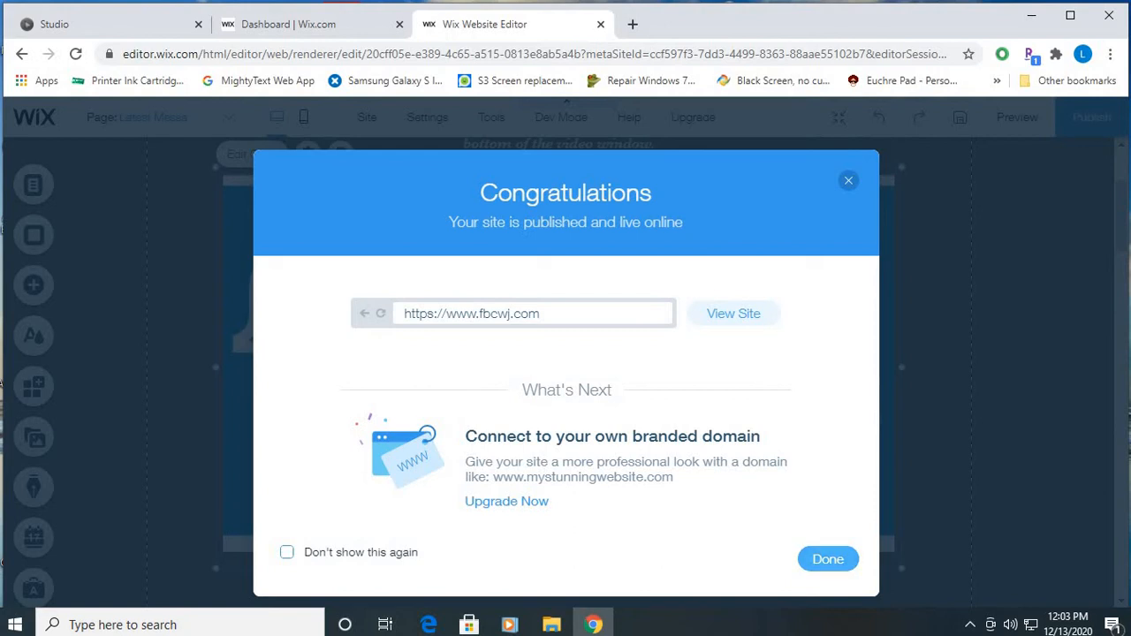
{"action": "left_click", "coordinate": [828, 558]}
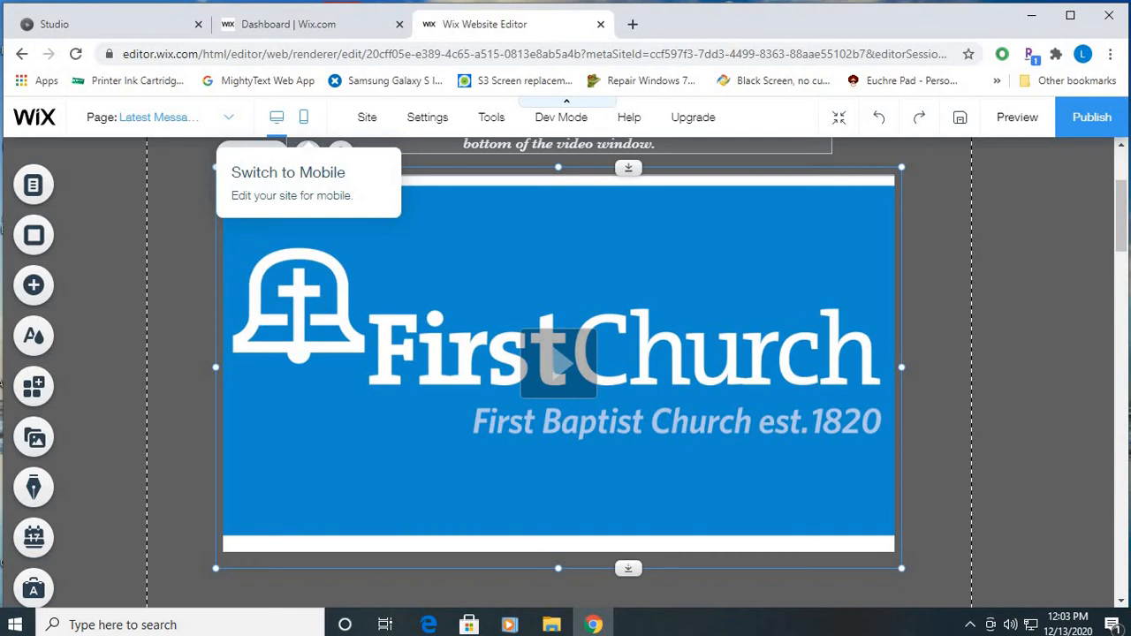
{"action": "left_click", "coordinate": [304, 117]}
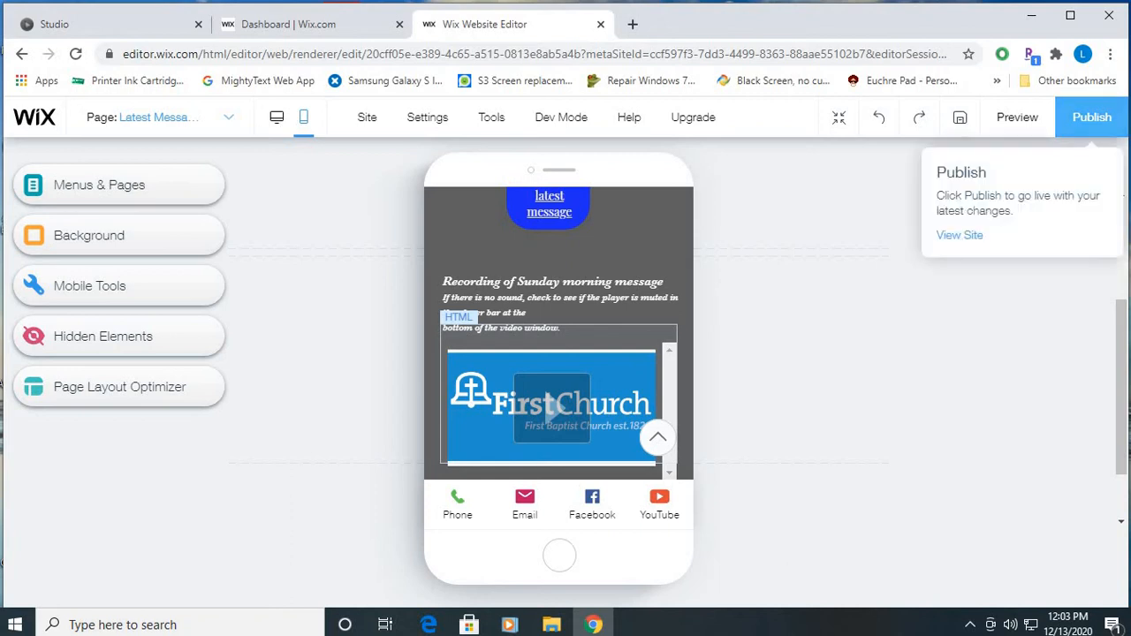
{"action": "left_click", "coordinate": [1092, 117]}
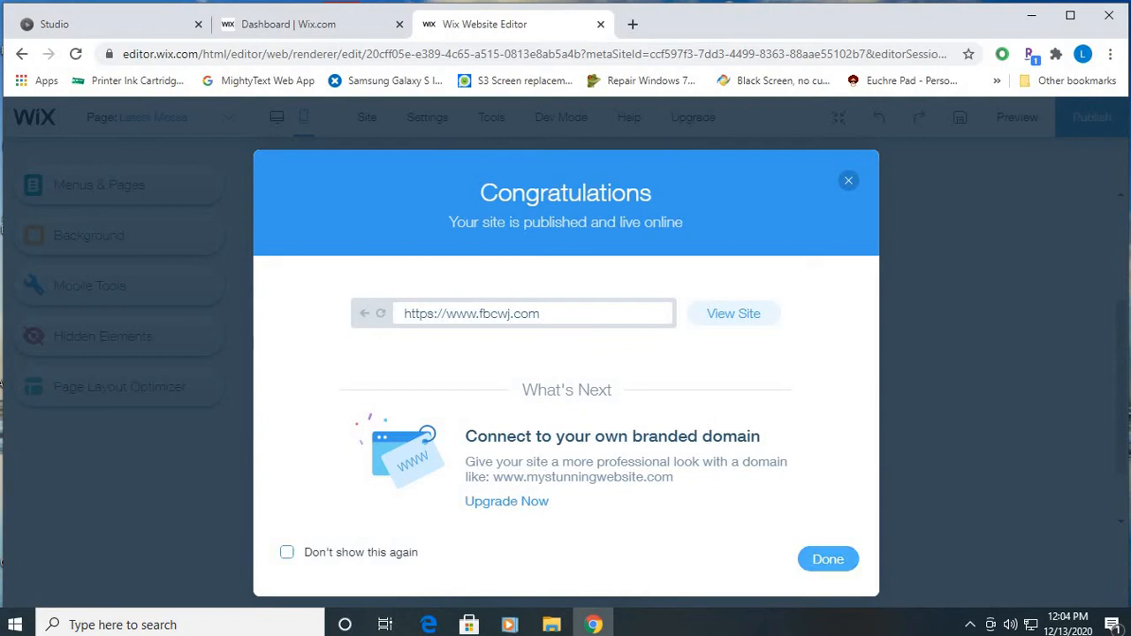
{"action": "left_click", "coordinate": [828, 559]}
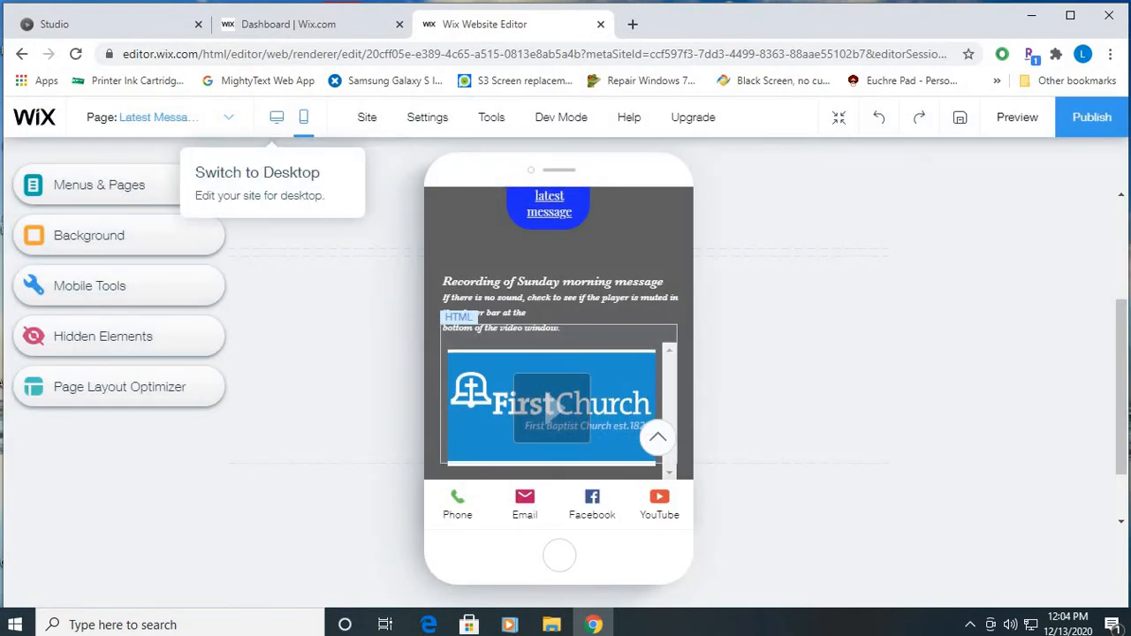
Return the editor to the desktop view and publish the site once more
{"action": "left_click", "coordinate": [276, 117]}
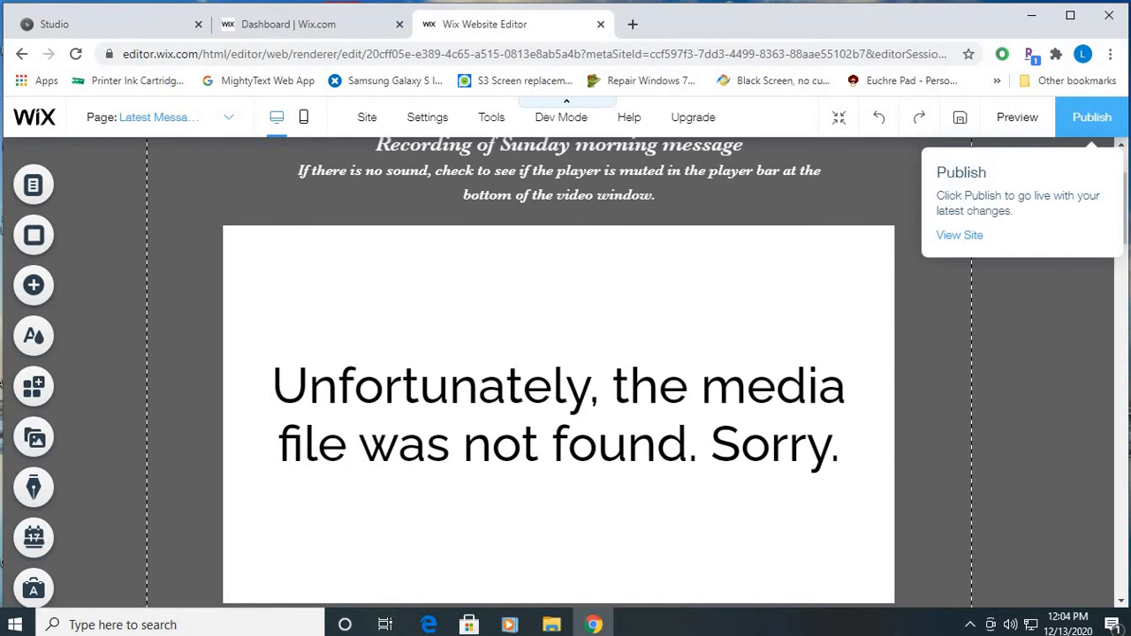
{"action": "left_click", "coordinate": [1092, 116]}
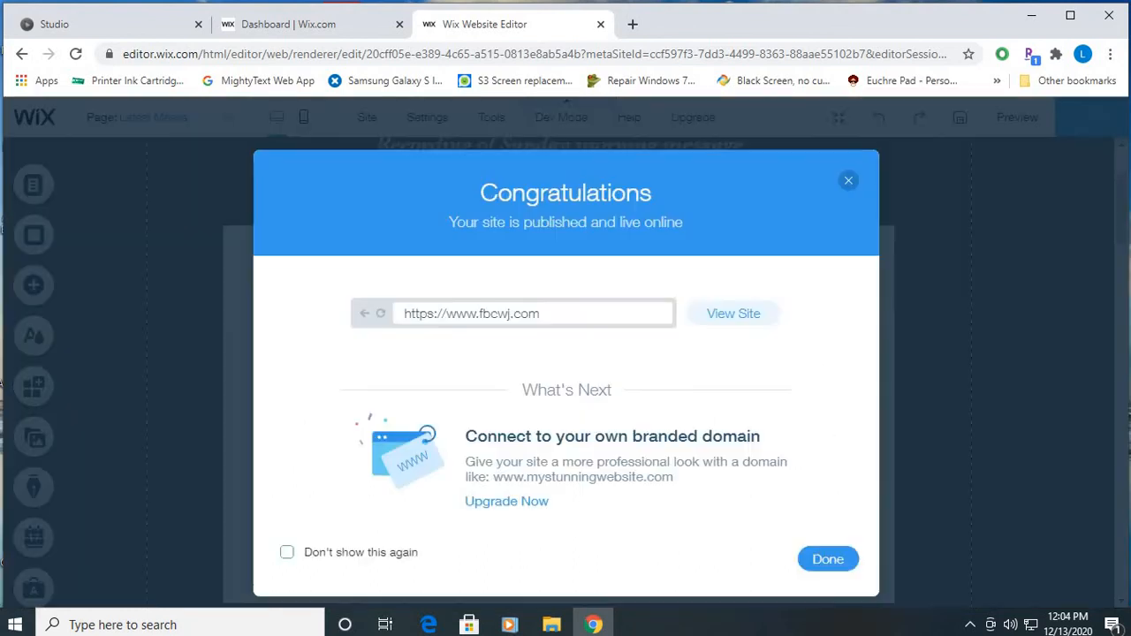
{"action": "left_click", "coordinate": [828, 558]}
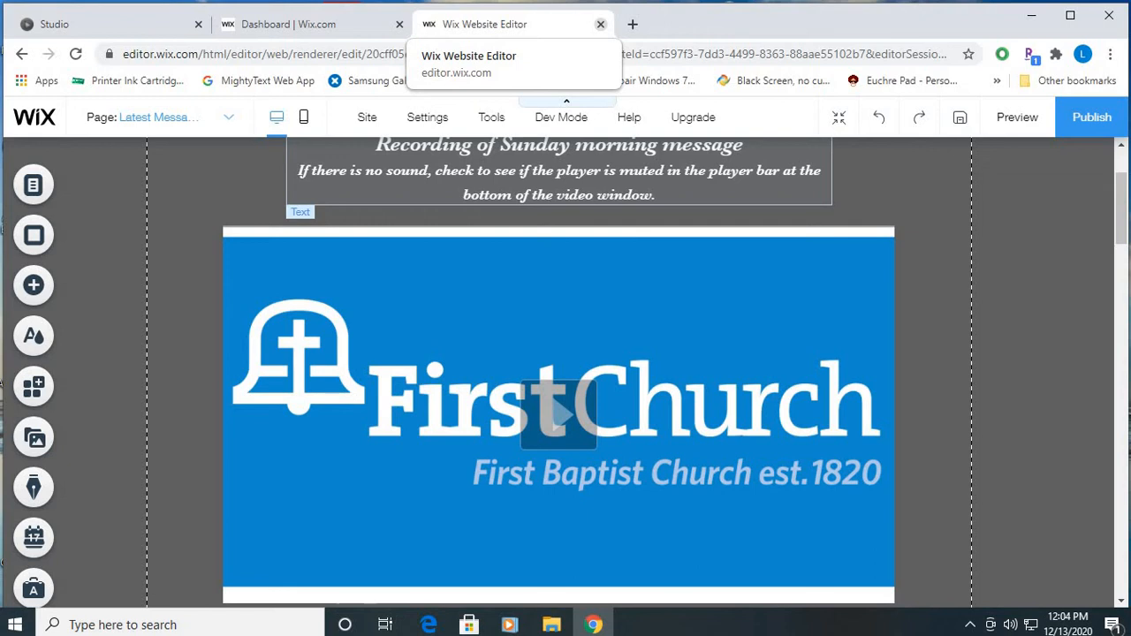
Leave the website editor and close the Wix dashboard to return to the Sermon Studio Episode Archive
{"action": "left_click", "coordinate": [601, 24]}
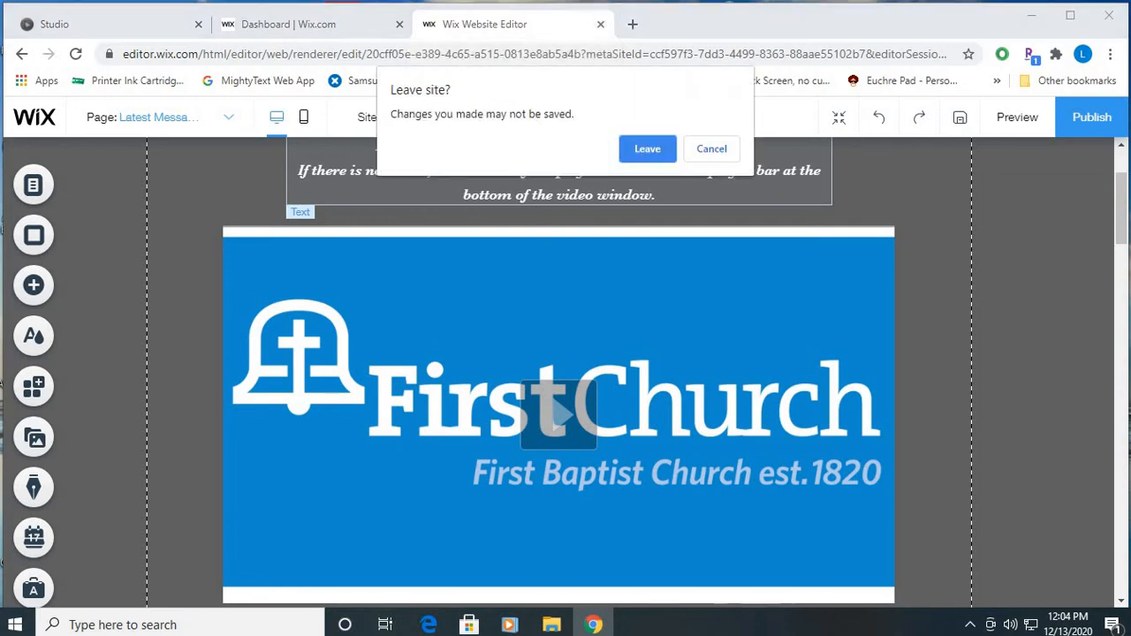
{"action": "left_click", "coordinate": [647, 148]}
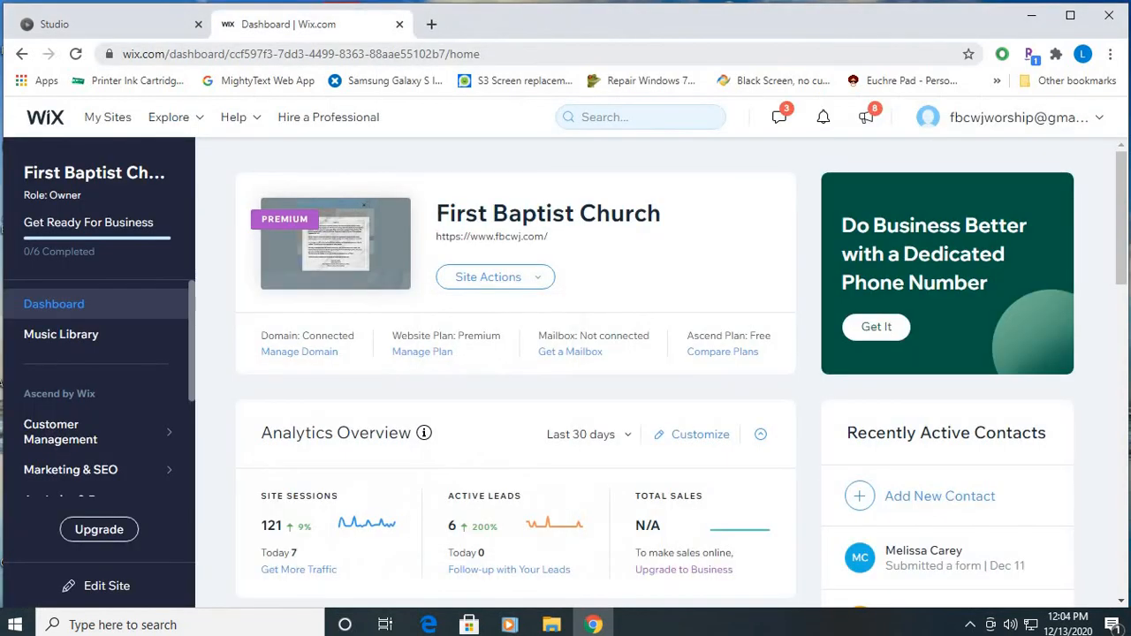
{"action": "left_click", "coordinate": [399, 24]}
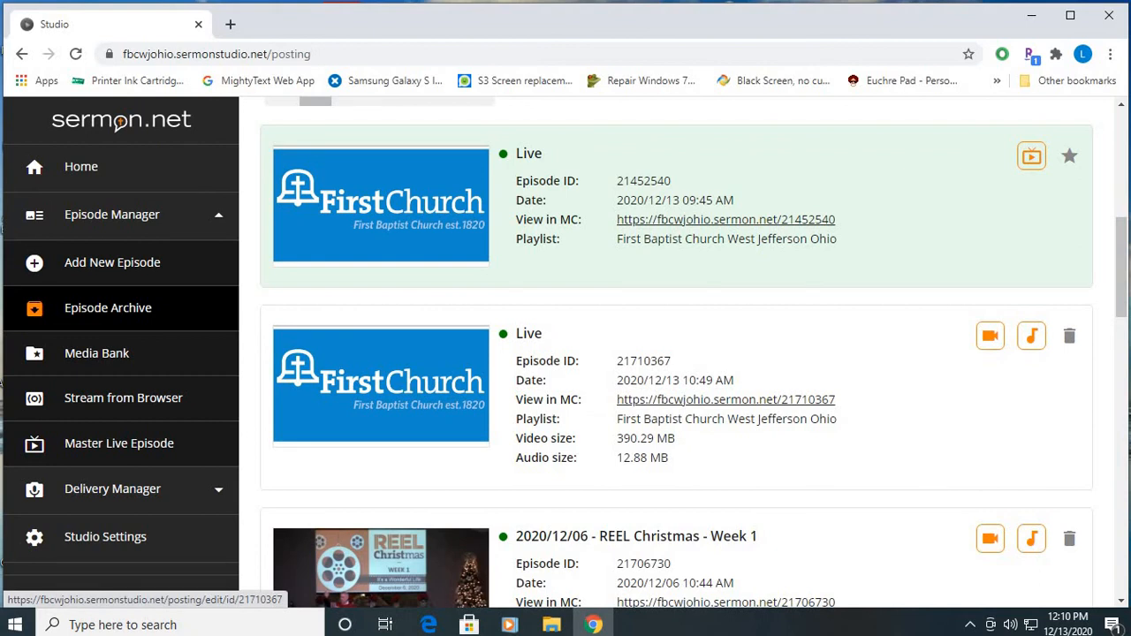
Open the Live episode dated 2020/12/13 10:49 AM for editing and bring its Details form into view
{"action": "left_click", "coordinate": [529, 334]}
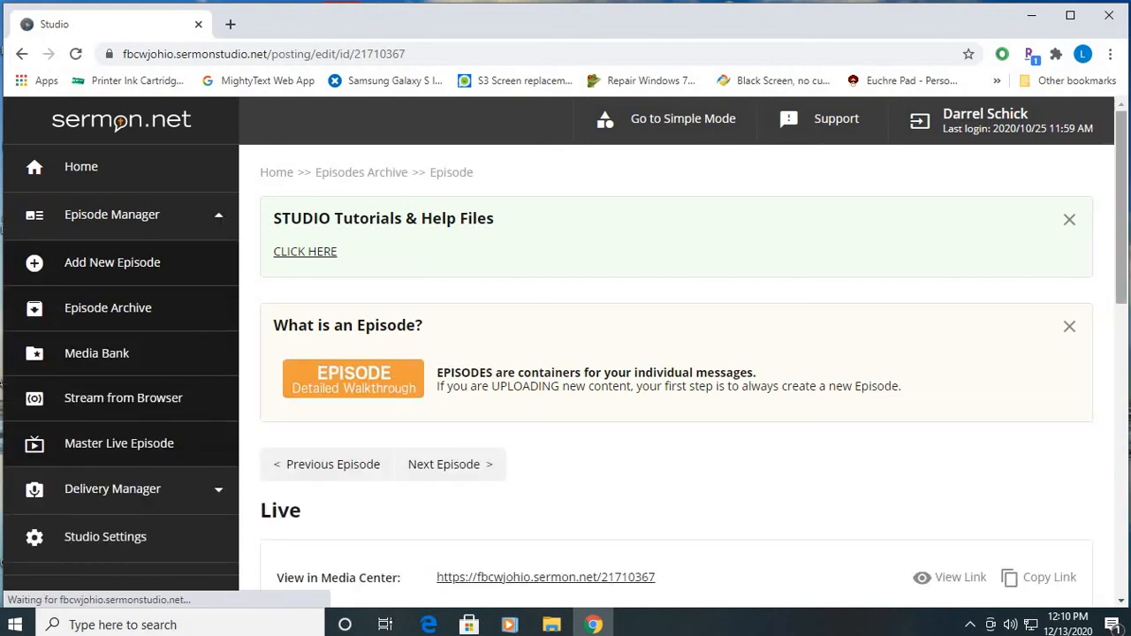
{"action": "scroll", "coordinate": [682, 353], "scroll_direction": "down", "scroll_amount": 2}
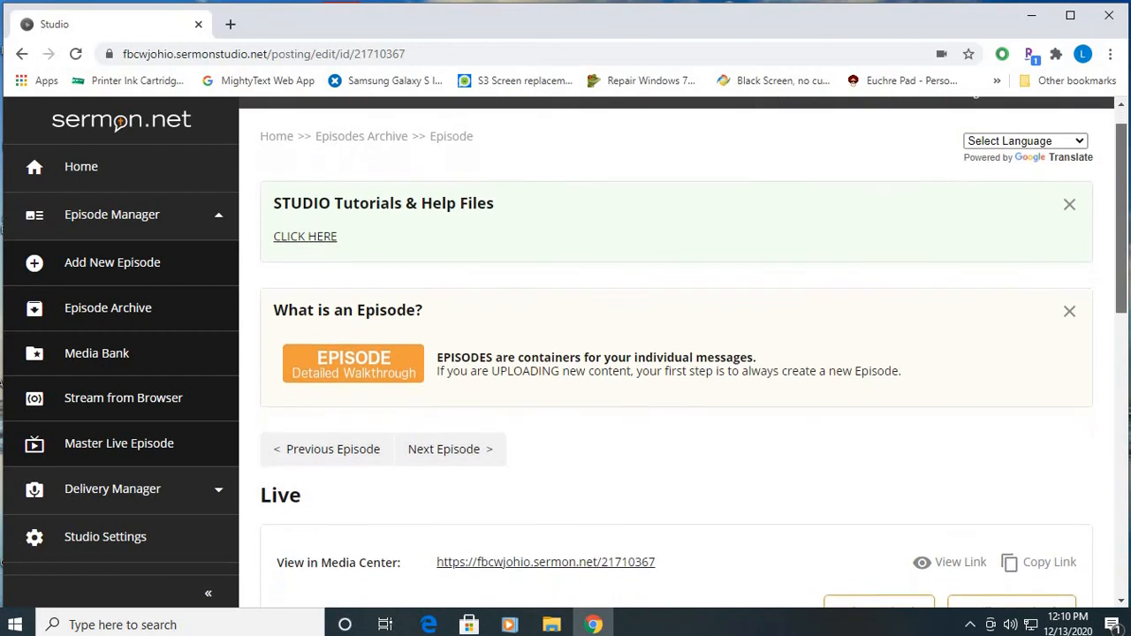
{"action": "scroll", "coordinate": [682, 353], "scroll_direction": "down", "scroll_amount": 1}
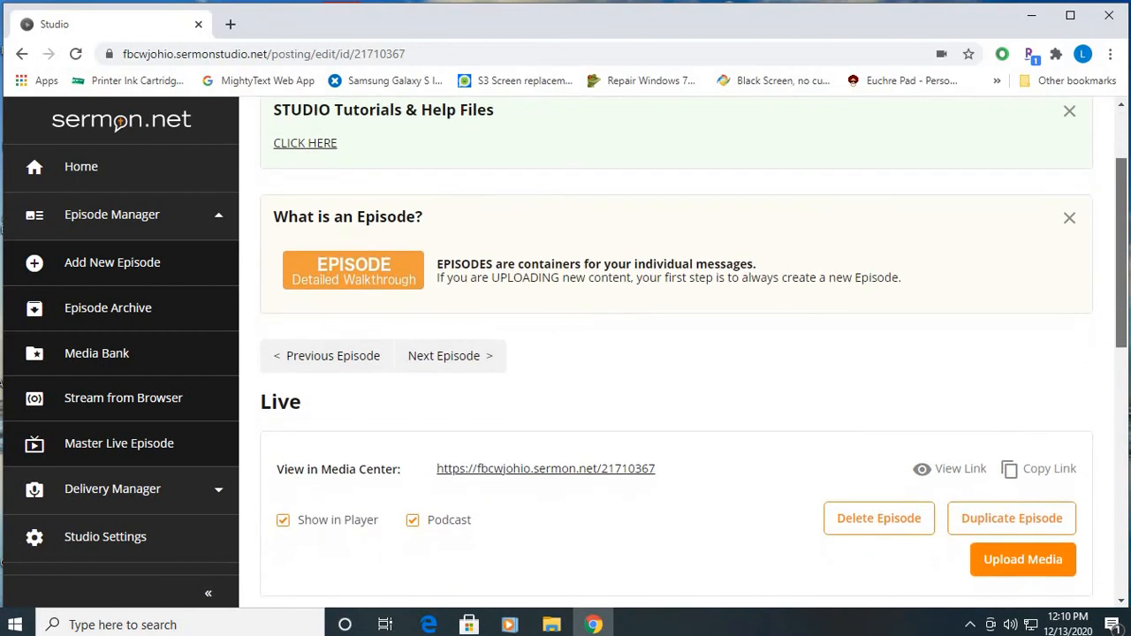
{"action": "scroll", "coordinate": [682, 354], "scroll_direction": "down", "scroll_amount": 1}
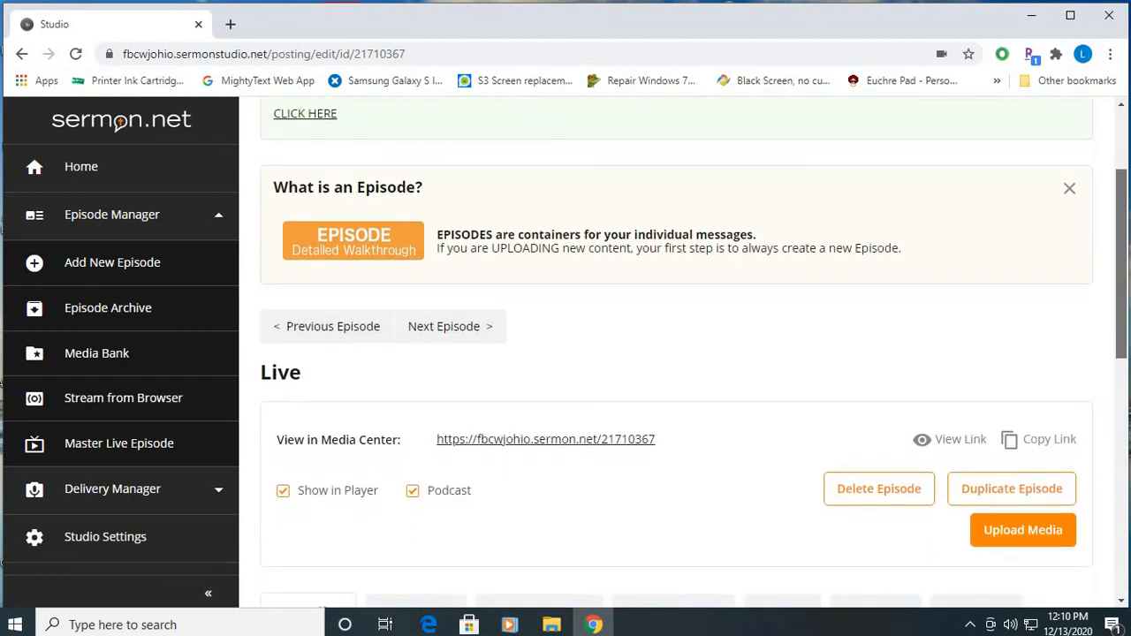
{"action": "scroll", "coordinate": [682, 353], "scroll_direction": "down", "scroll_amount": 3}
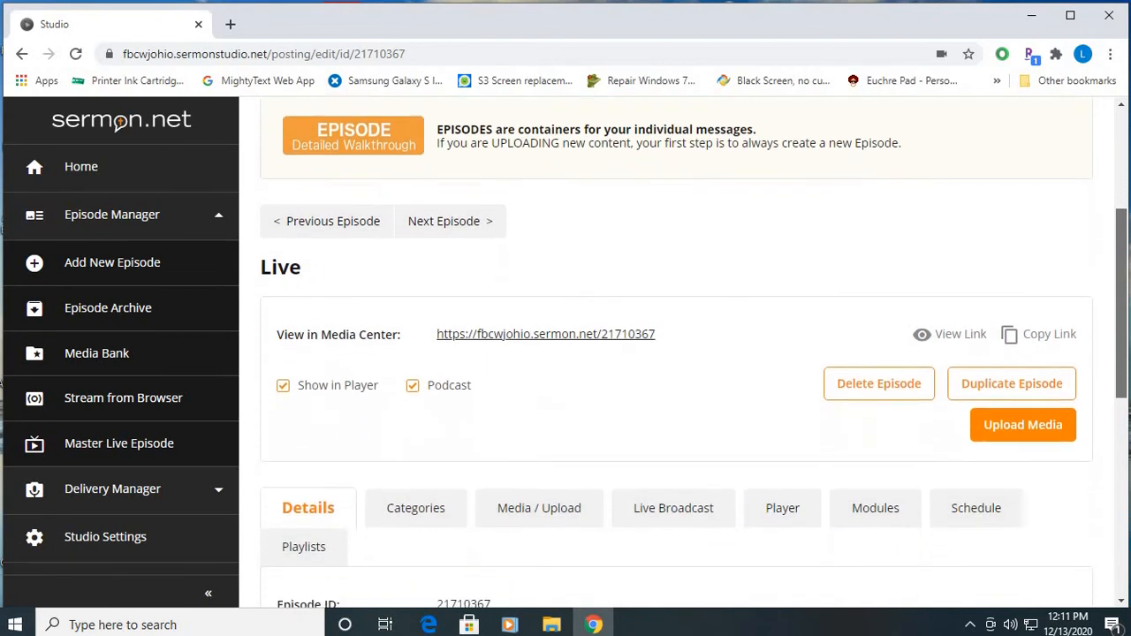
{"action": "scroll", "coordinate": [682, 353], "scroll_direction": "down", "scroll_amount": 3}
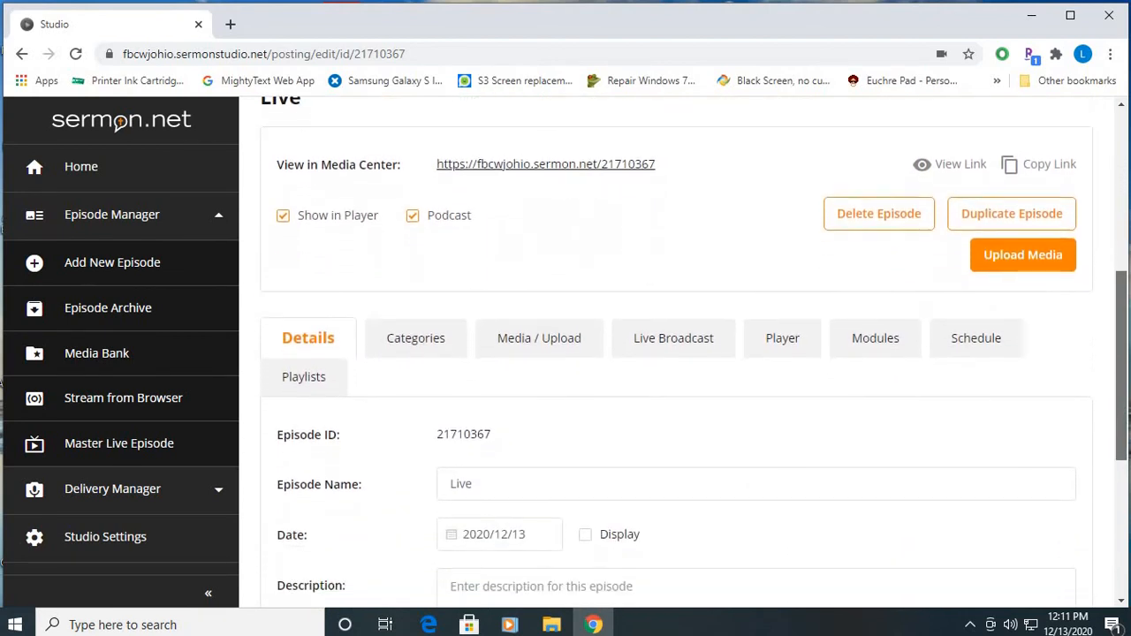
{"action": "scroll", "coordinate": [693, 349], "scroll_direction": "down", "scroll_amount": 2}
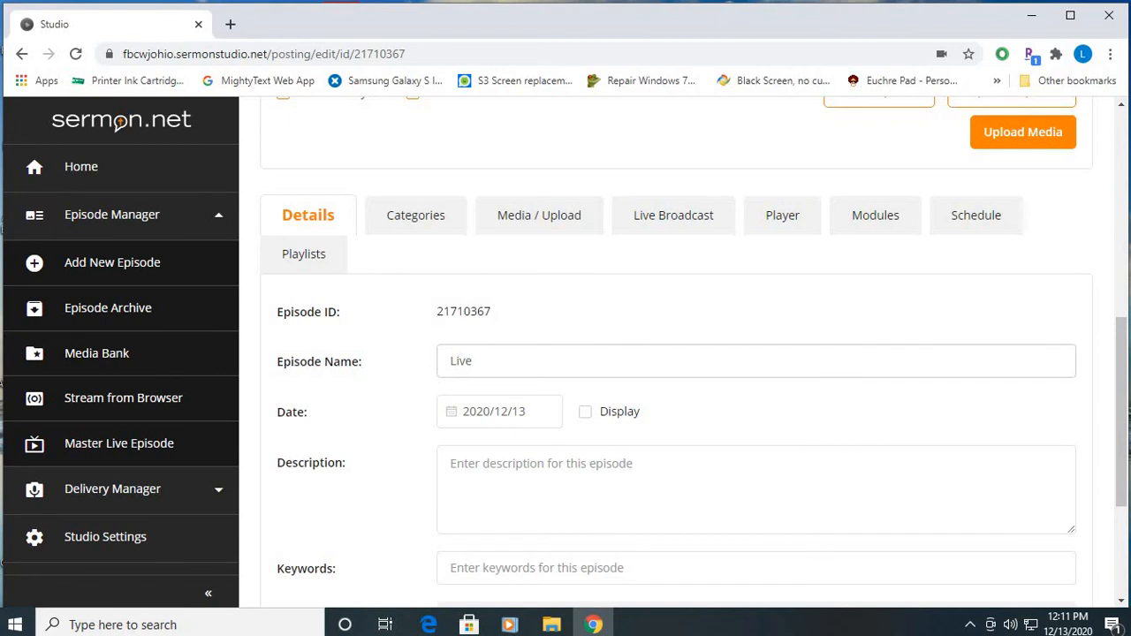
Rename the episode as "2020/12/13 - Reel Christmas - Week 2"
{"action": "key", "text": "shift+Left"}
{"action": "key", "text": "shift+Left"}
{"action": "key", "text": "shift+Left"}
{"action": "key", "text": "shift+Left"}
{"action": "type", "text": "2020/12/13 - Reel Chr"}
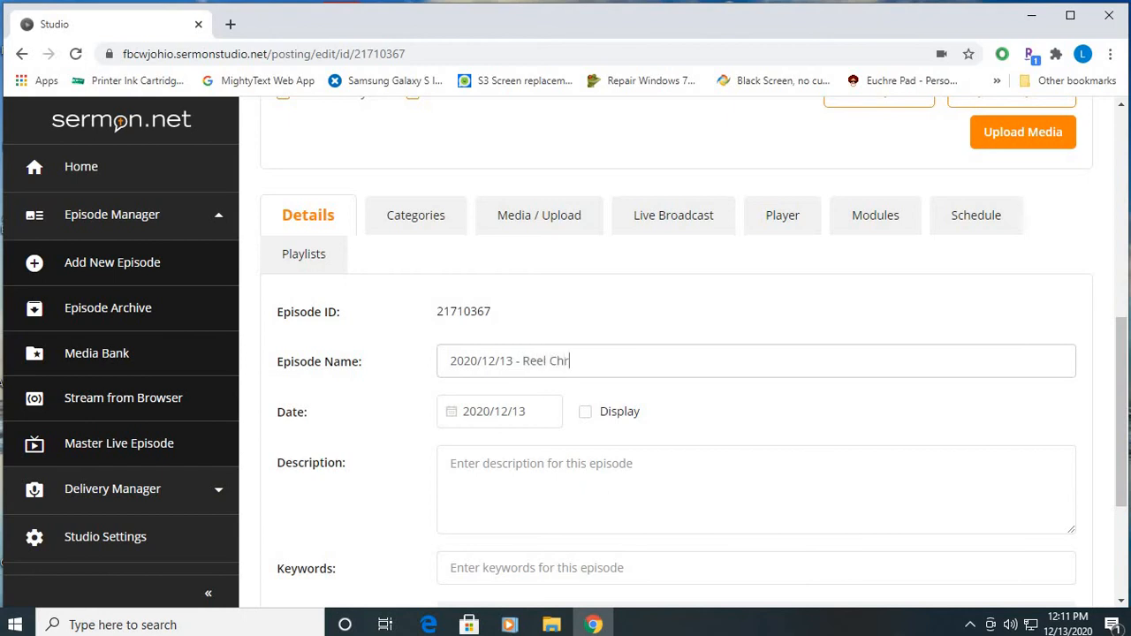
{"action": "type", "text": "istmas - Week 2"}
Start getting the episode's artwork from its video and play the recording in the snapshot dialog
{"action": "scroll", "coordinate": [694, 353], "scroll_direction": "down", "scroll_amount": 3}
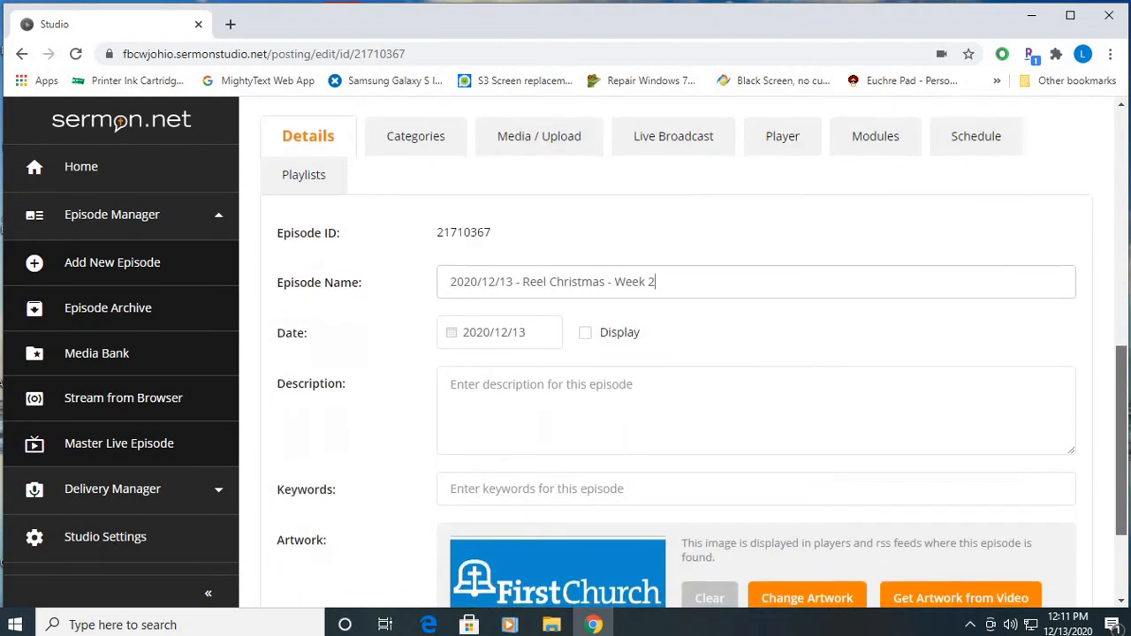
{"action": "scroll", "coordinate": [694, 353], "scroll_direction": "down", "scroll_amount": 2}
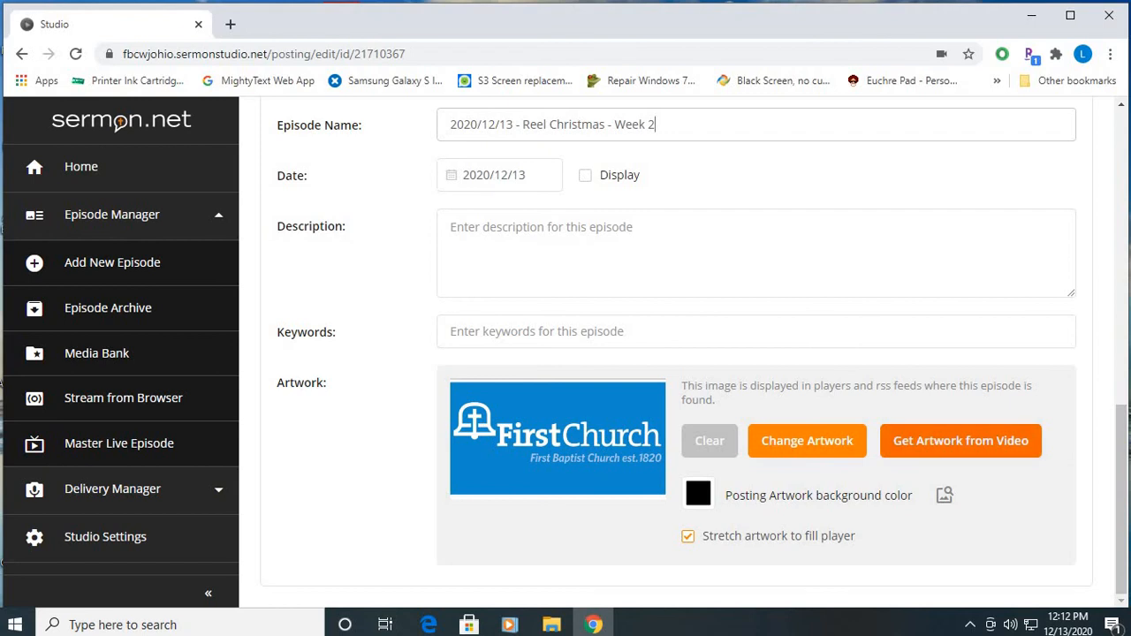
{"action": "left_click", "coordinate": [961, 441]}
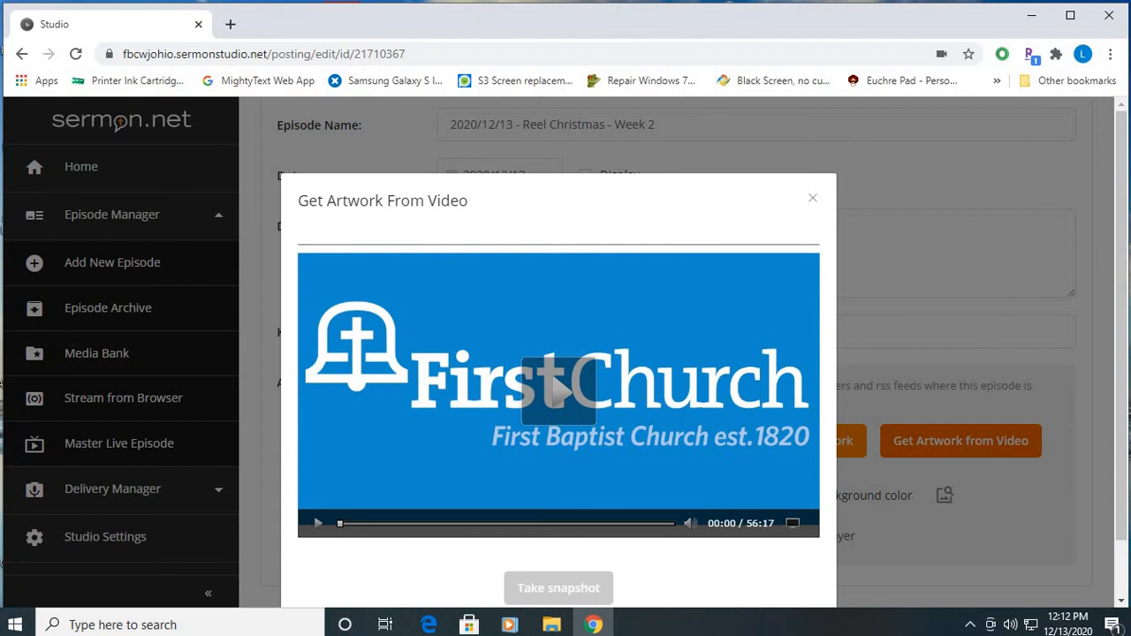
{"action": "left_click", "coordinate": [559, 390]}
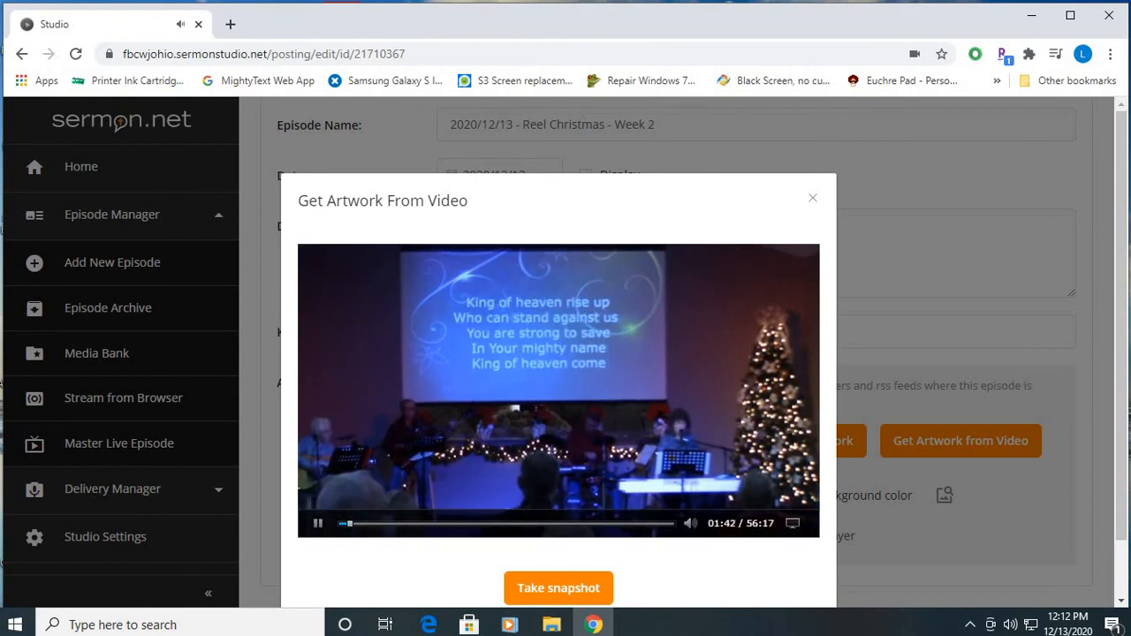
Skip forward through the recording, past the opening songs and announcements, to about the 14:48 mark
{"action": "left_click", "coordinate": [360, 524]}
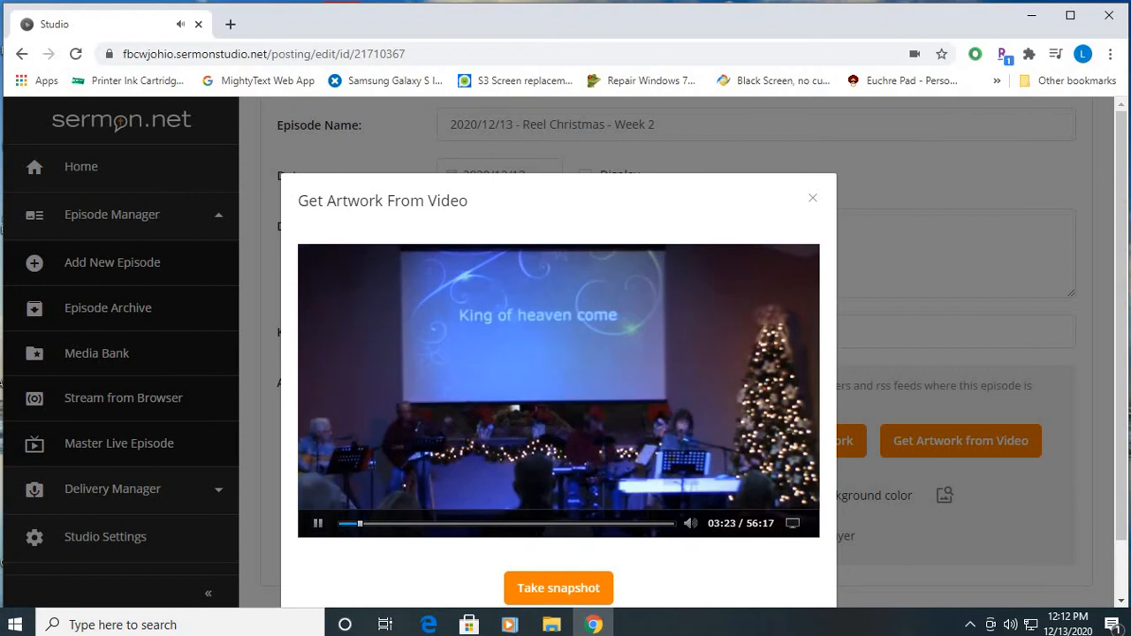
{"action": "left_click", "coordinate": [370, 524]}
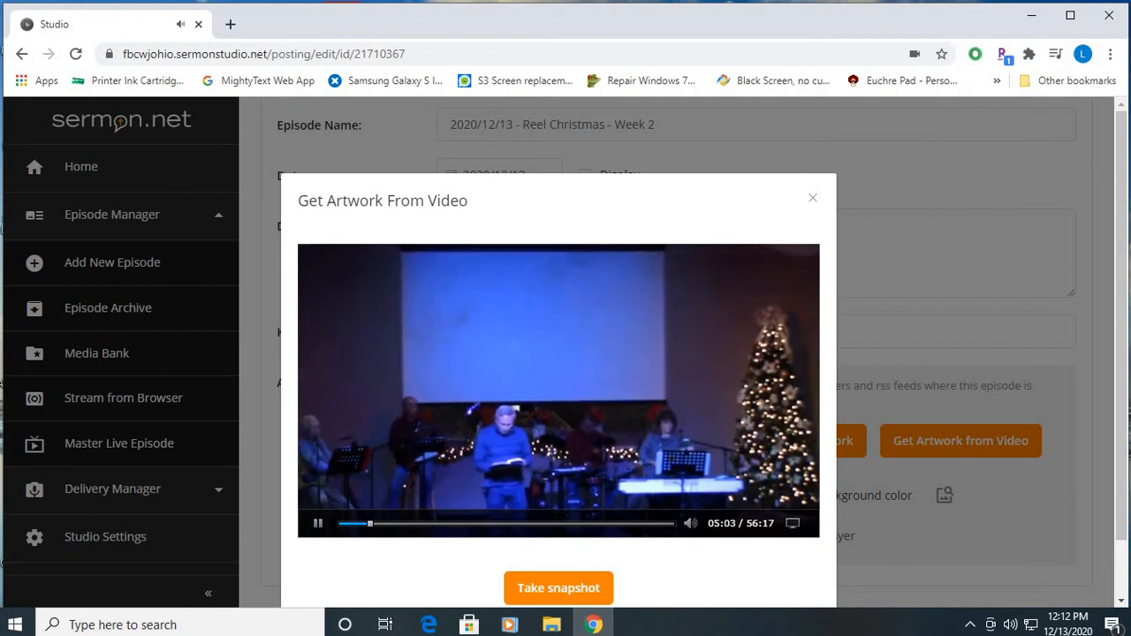
{"action": "left_click", "coordinate": [383, 524]}
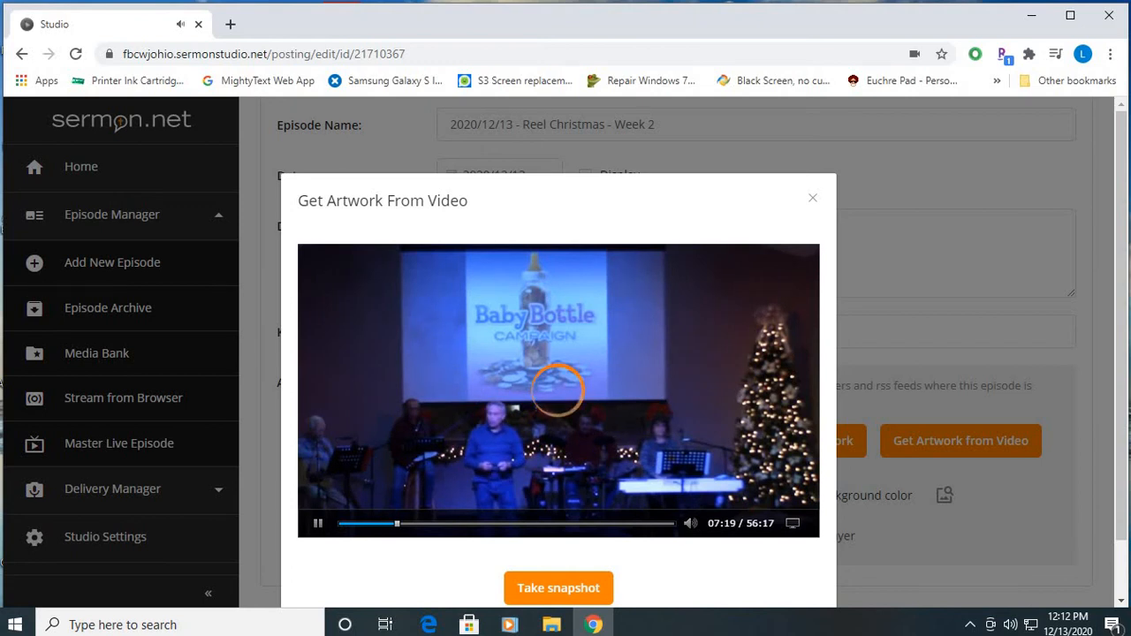
{"action": "key", "text": "Right"}
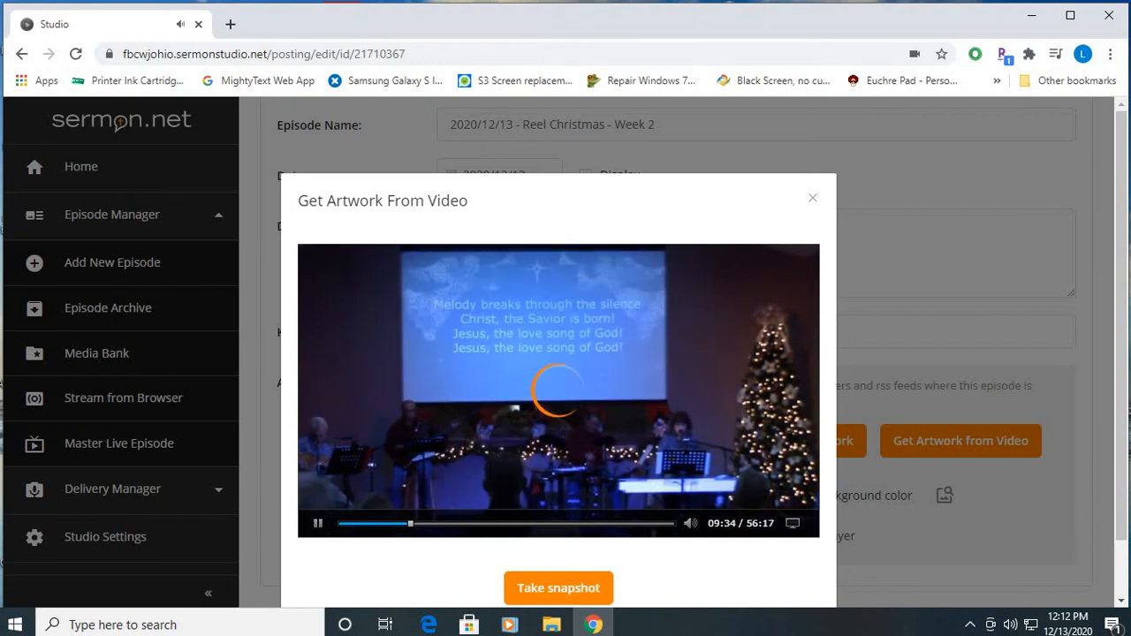
{"action": "key", "text": "Right"}
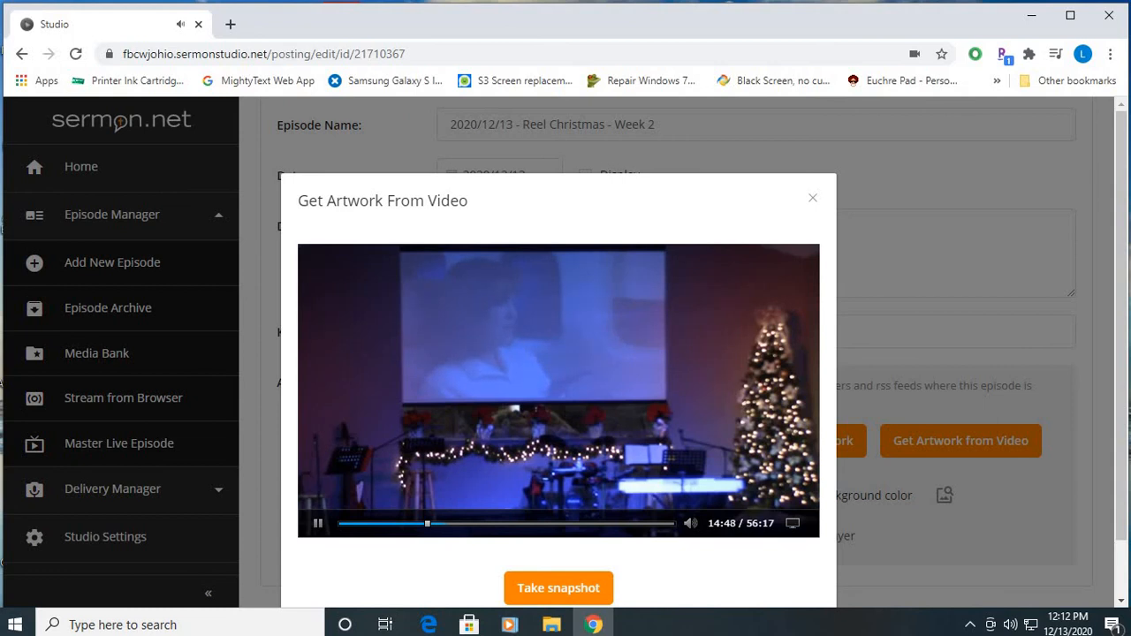
Snapshot a frame near 16:29 showing the speaker with the REEL Christmas Week 2 slide and save it as the 16x9 episode artwork
{"action": "left_click", "coordinate": [438, 524]}
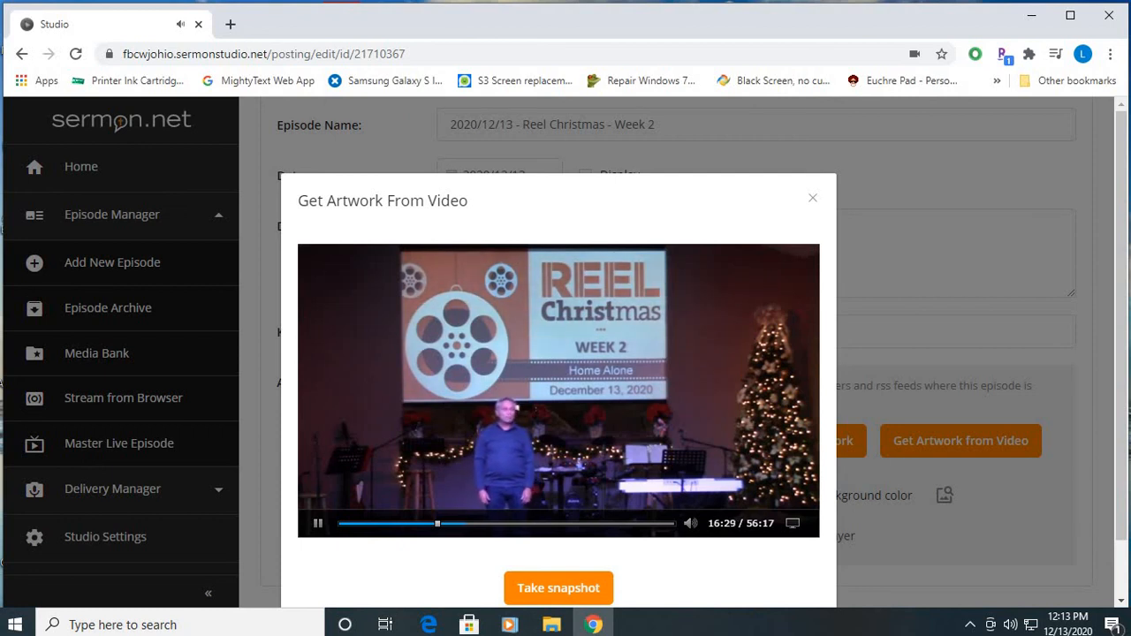
{"action": "left_click", "coordinate": [430, 524]}
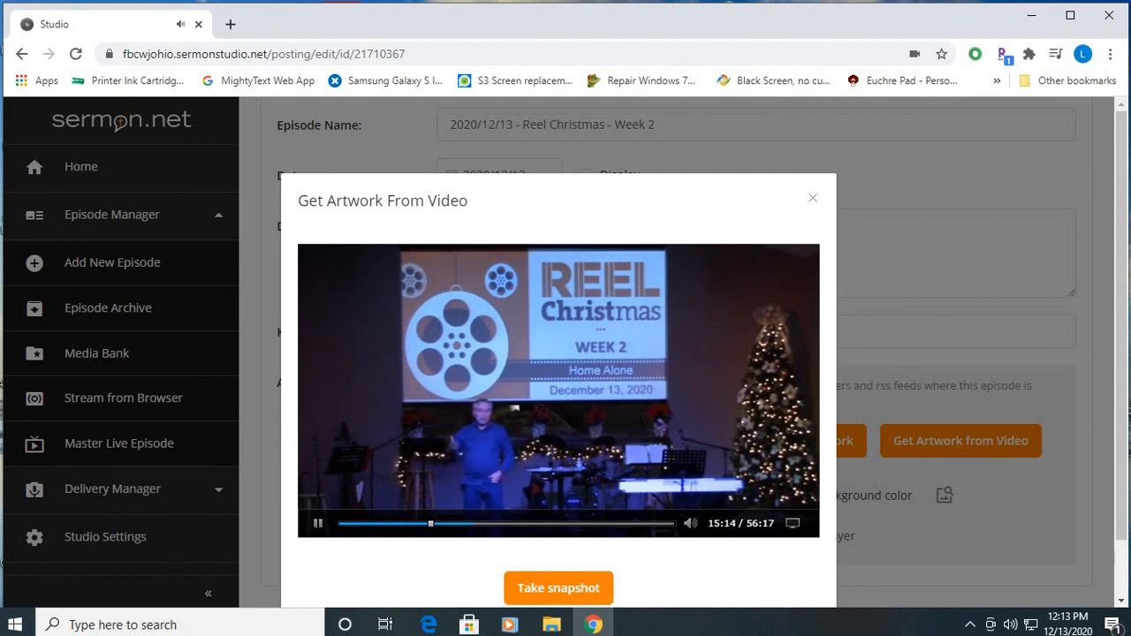
{"action": "left_click", "coordinate": [438, 524]}
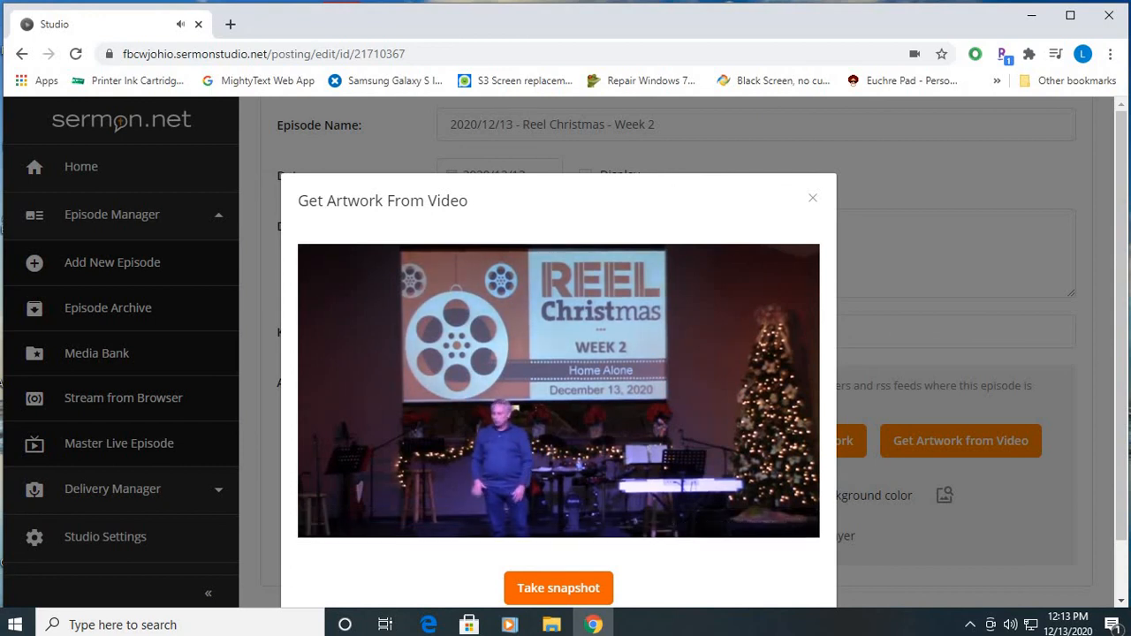
{"action": "left_click", "coordinate": [558, 589]}
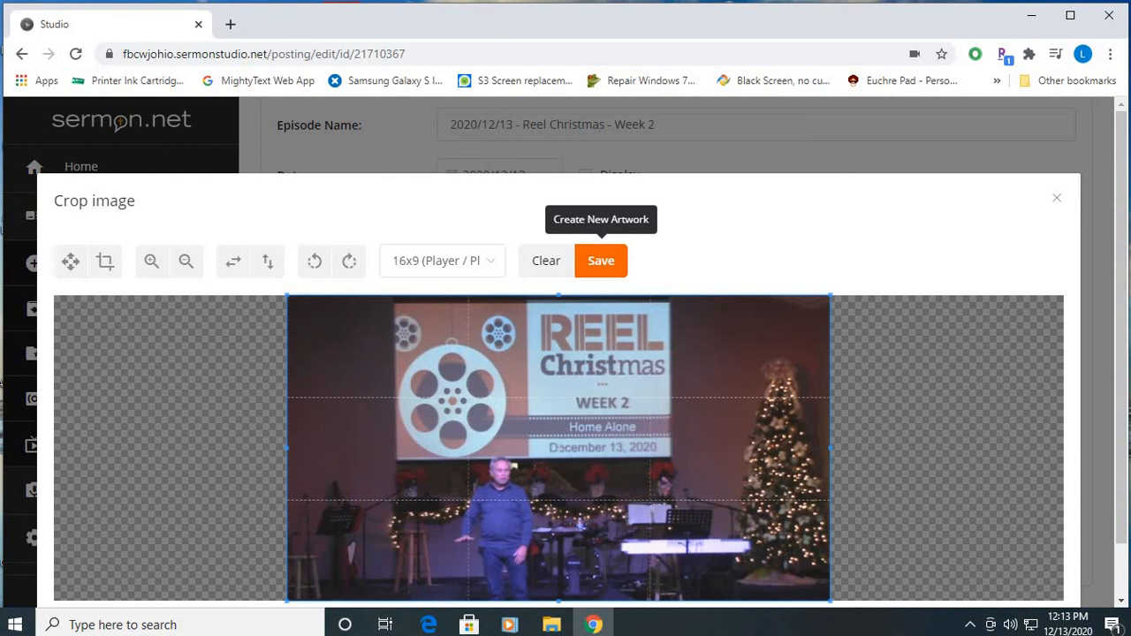
{"action": "left_click", "coordinate": [601, 260]}
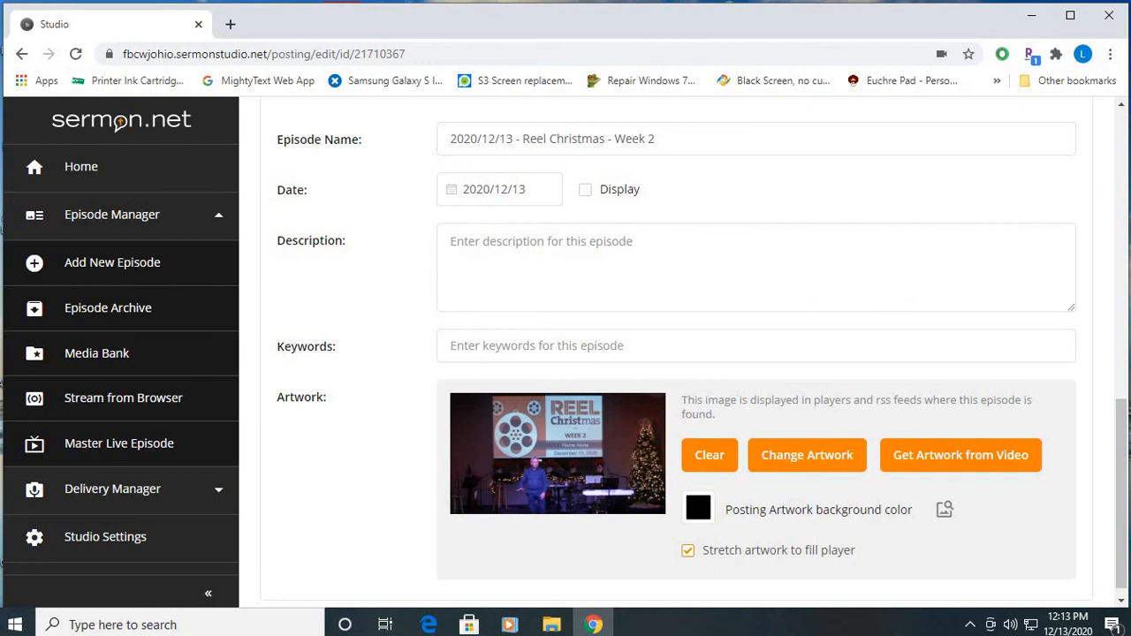
Return to the Episode Archive and check the name and artwork of the 2020/12/13 - Reel Christmas - Week 2 entry
{"action": "left_click_drag", "start_coordinate": [1122, 493], "coordinate": [1122, 205]}
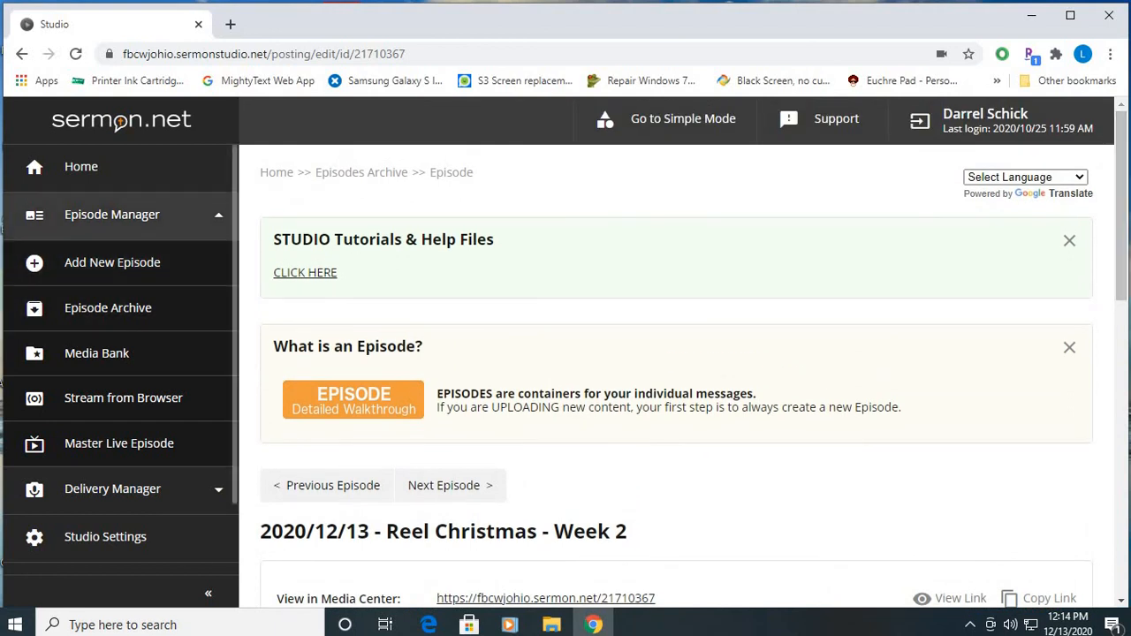
{"action": "left_click", "coordinate": [108, 307]}
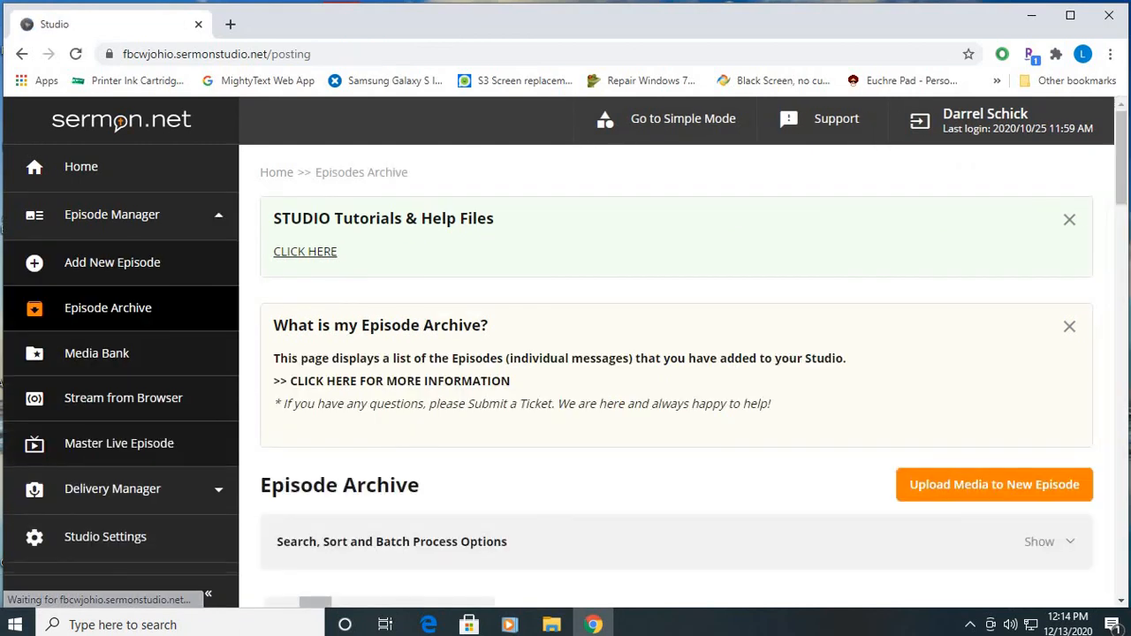
{"action": "scroll", "coordinate": [676, 354], "scroll_direction": "down", "scroll_amount": 2}
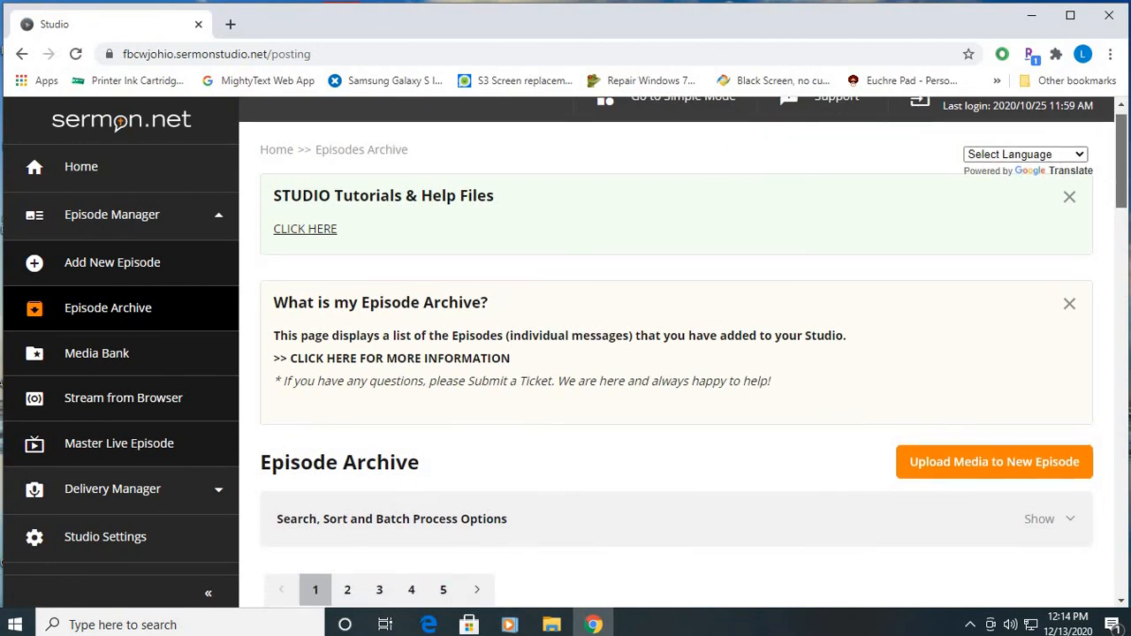
{"action": "scroll", "coordinate": [676, 353], "scroll_direction": "down", "scroll_amount": 3}
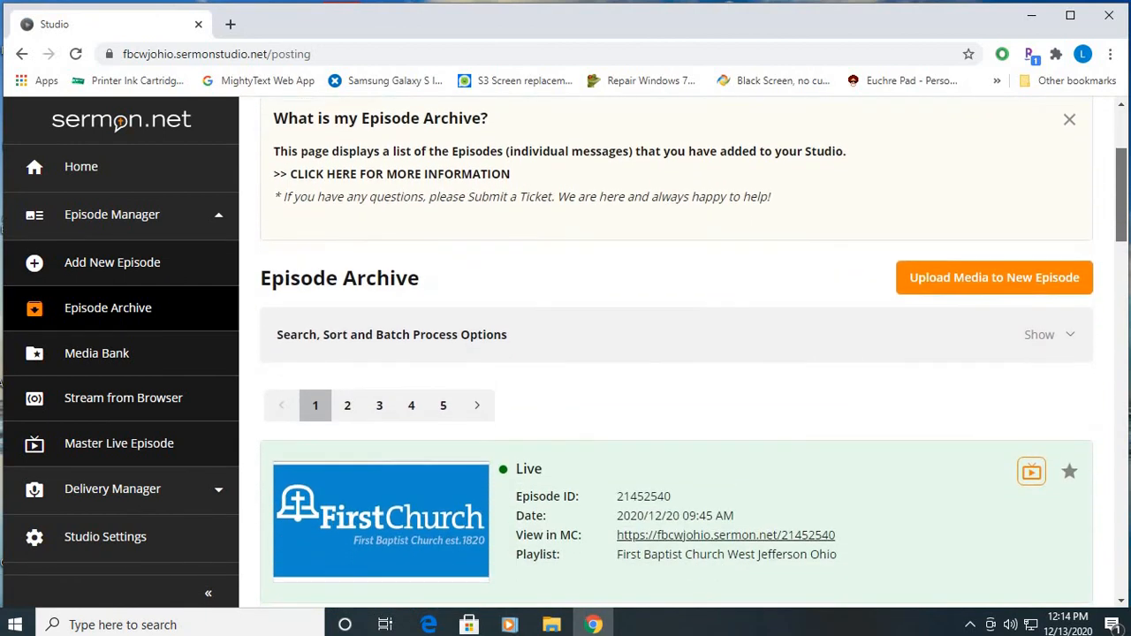
{"action": "scroll", "coordinate": [676, 354], "scroll_direction": "down", "scroll_amount": 2}
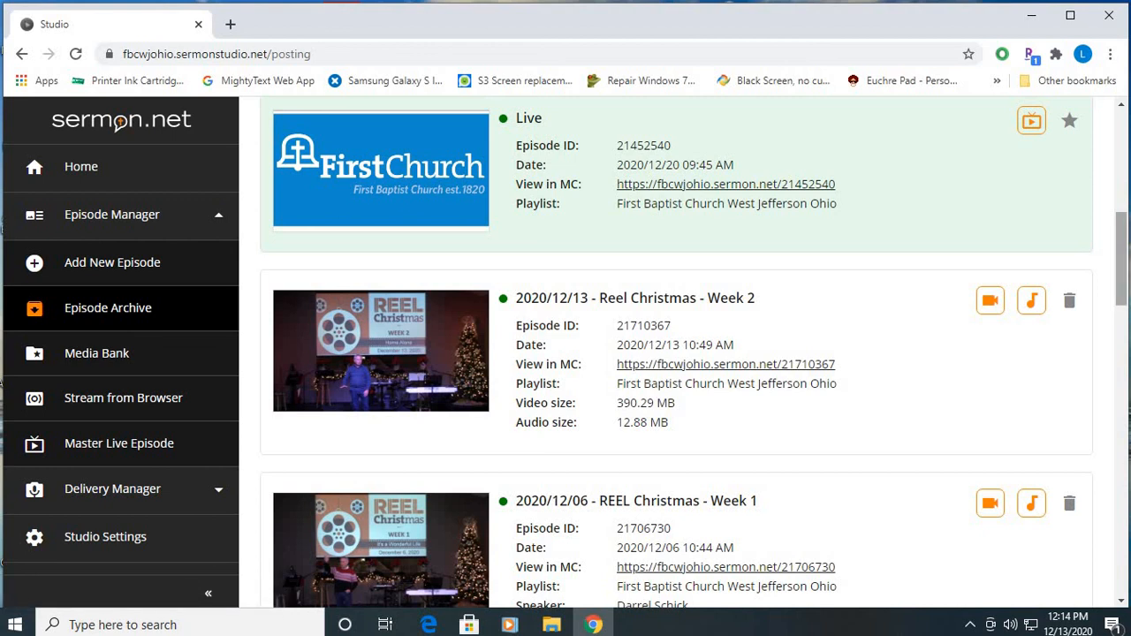
{"action": "scroll", "coordinate": [694, 354], "scroll_direction": "down", "scroll_amount": 1}
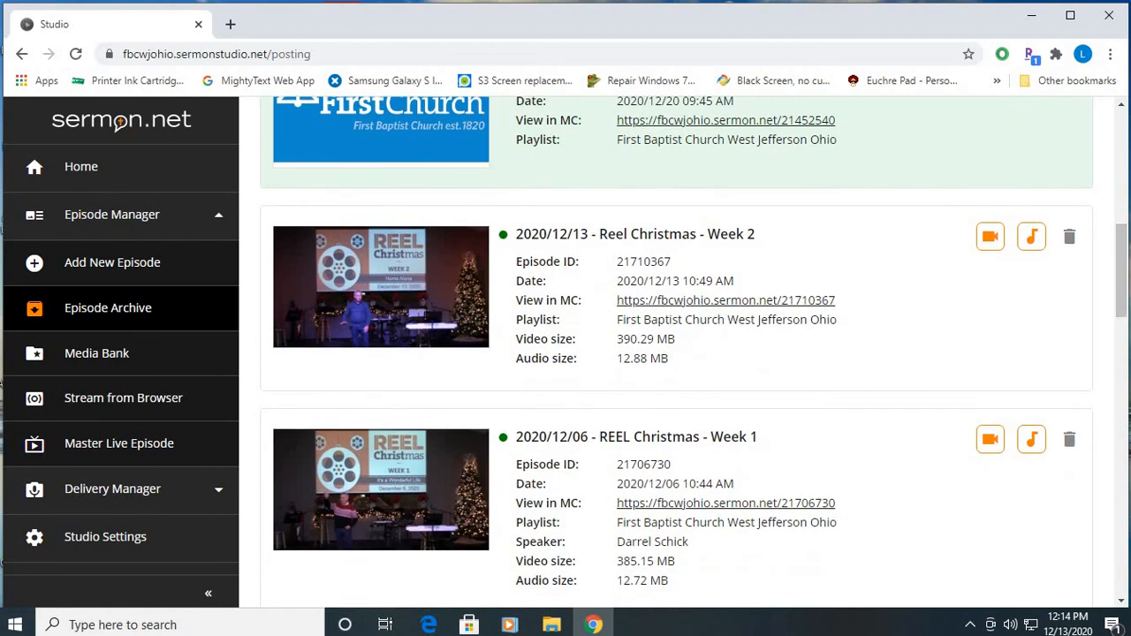